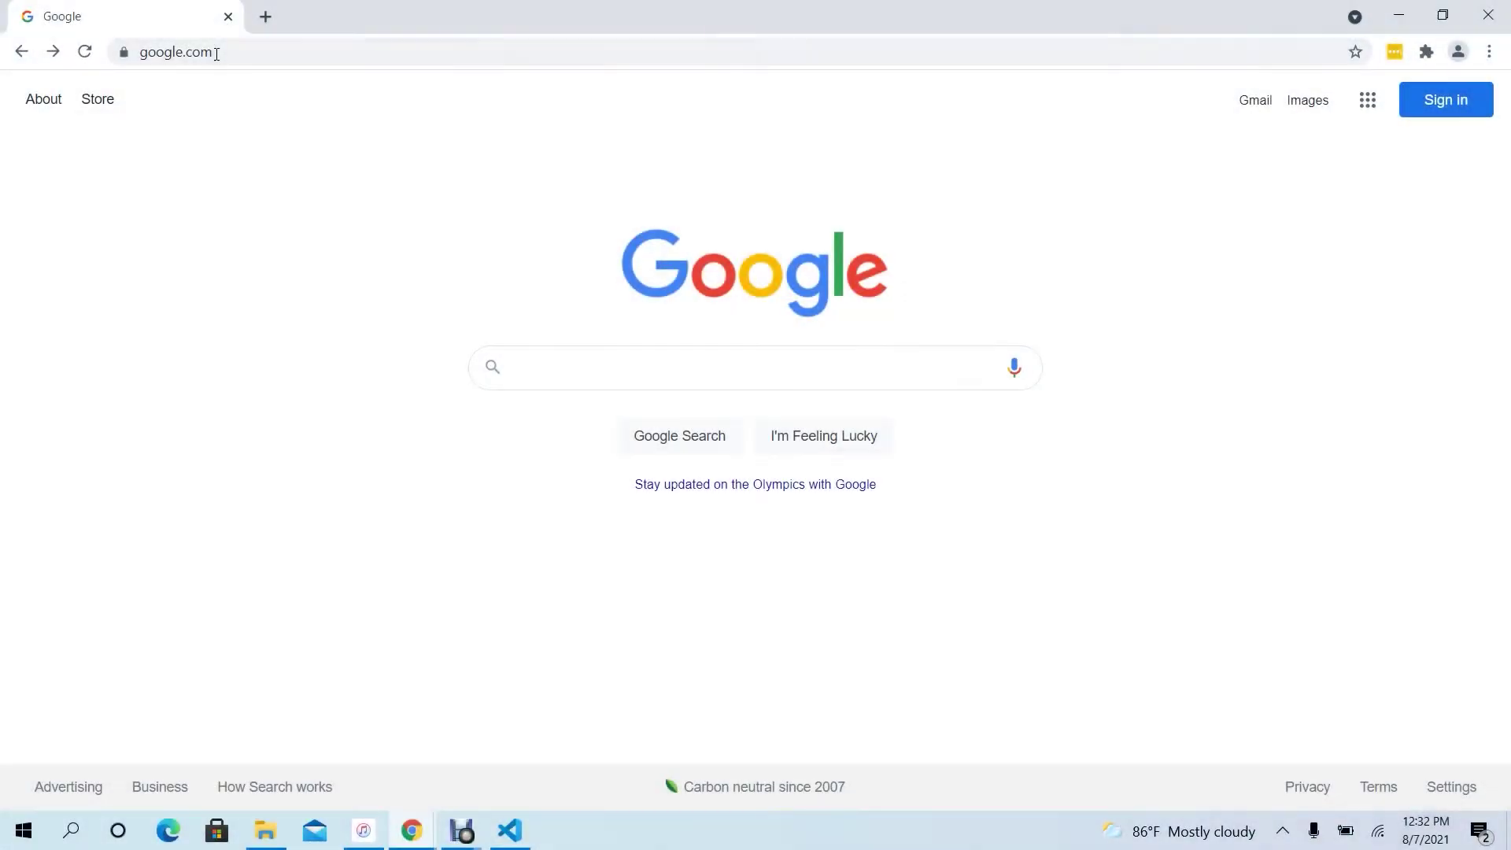
- Load aeroapp.info and show the Downloads › Software options, including Apple App Store and NGA GEOINT Store
click(216, 53)
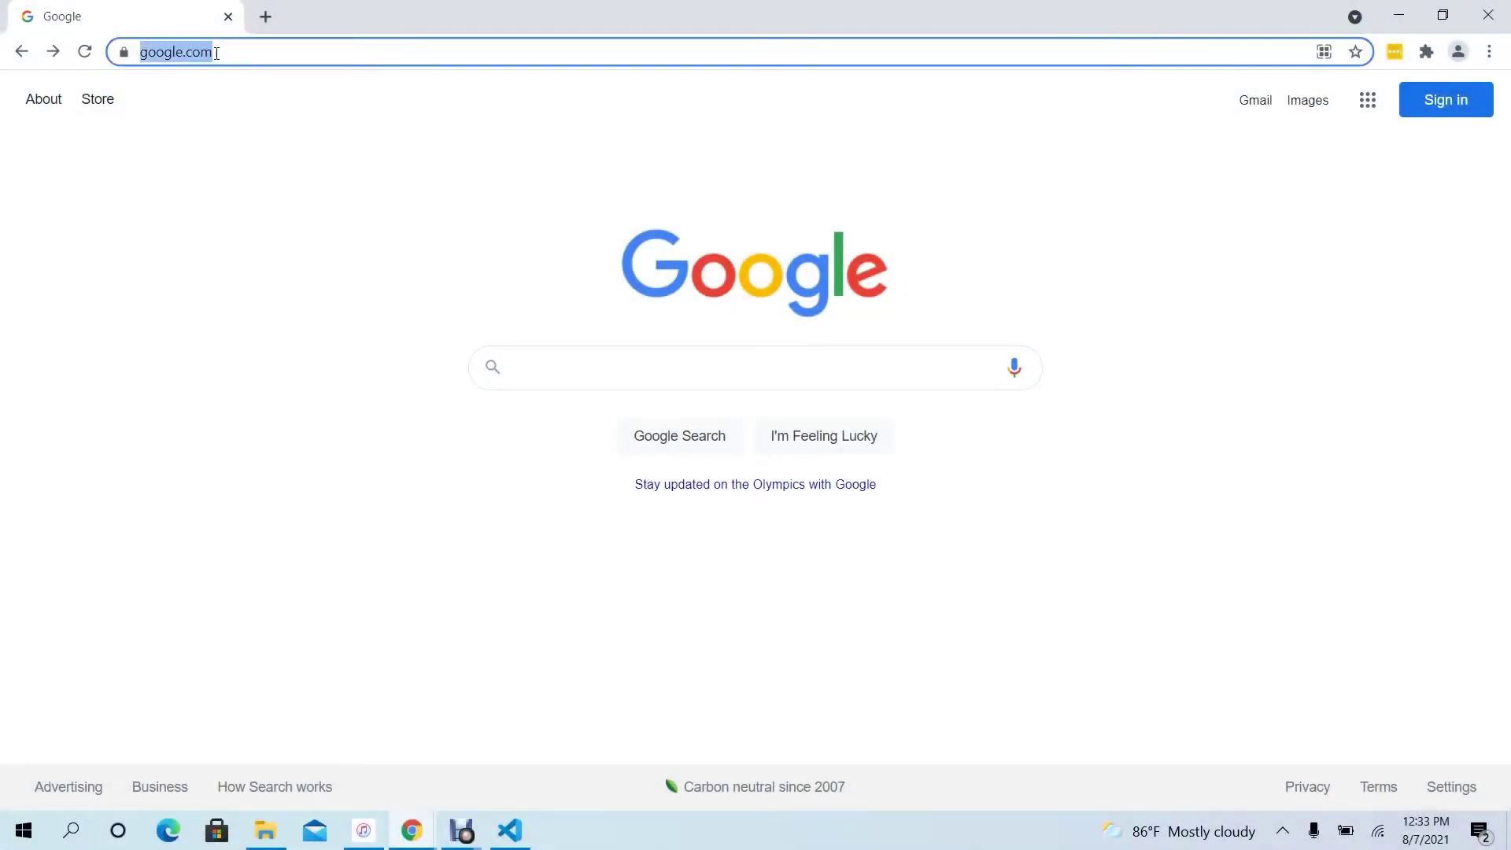
text(aero)
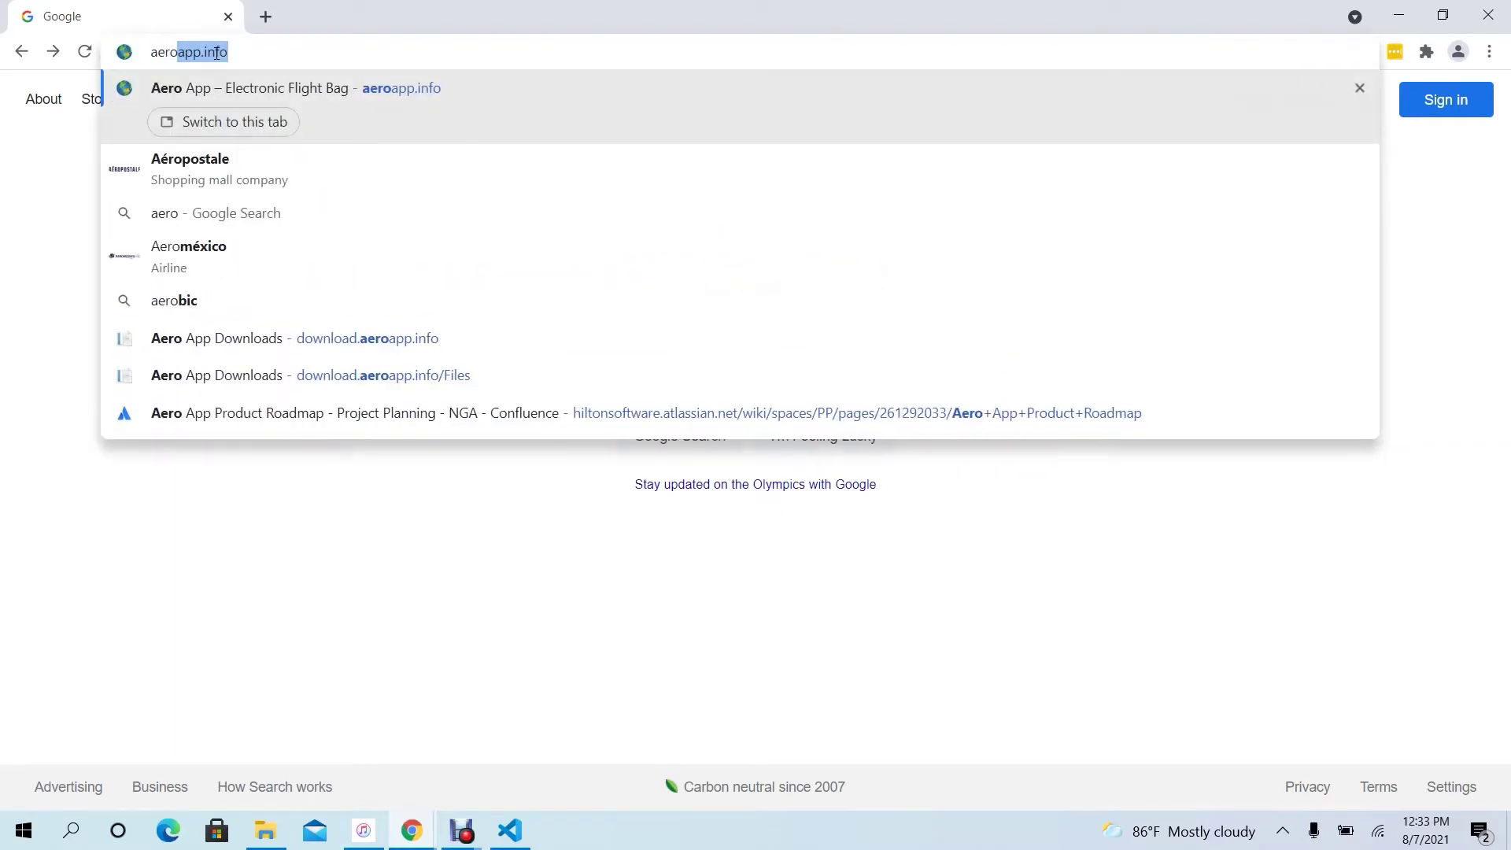
text(app.info)
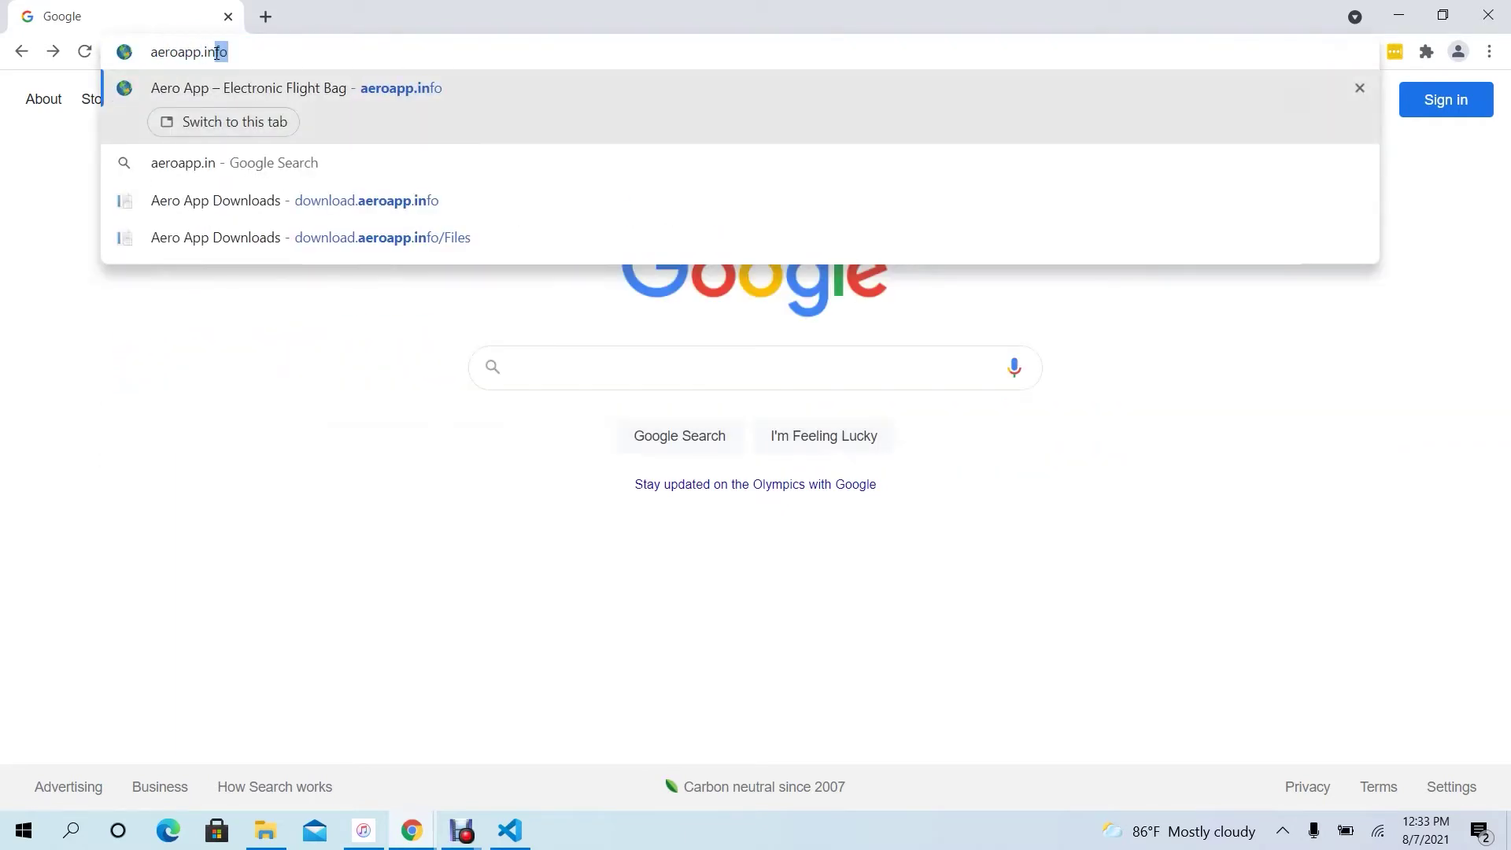
key(Return)
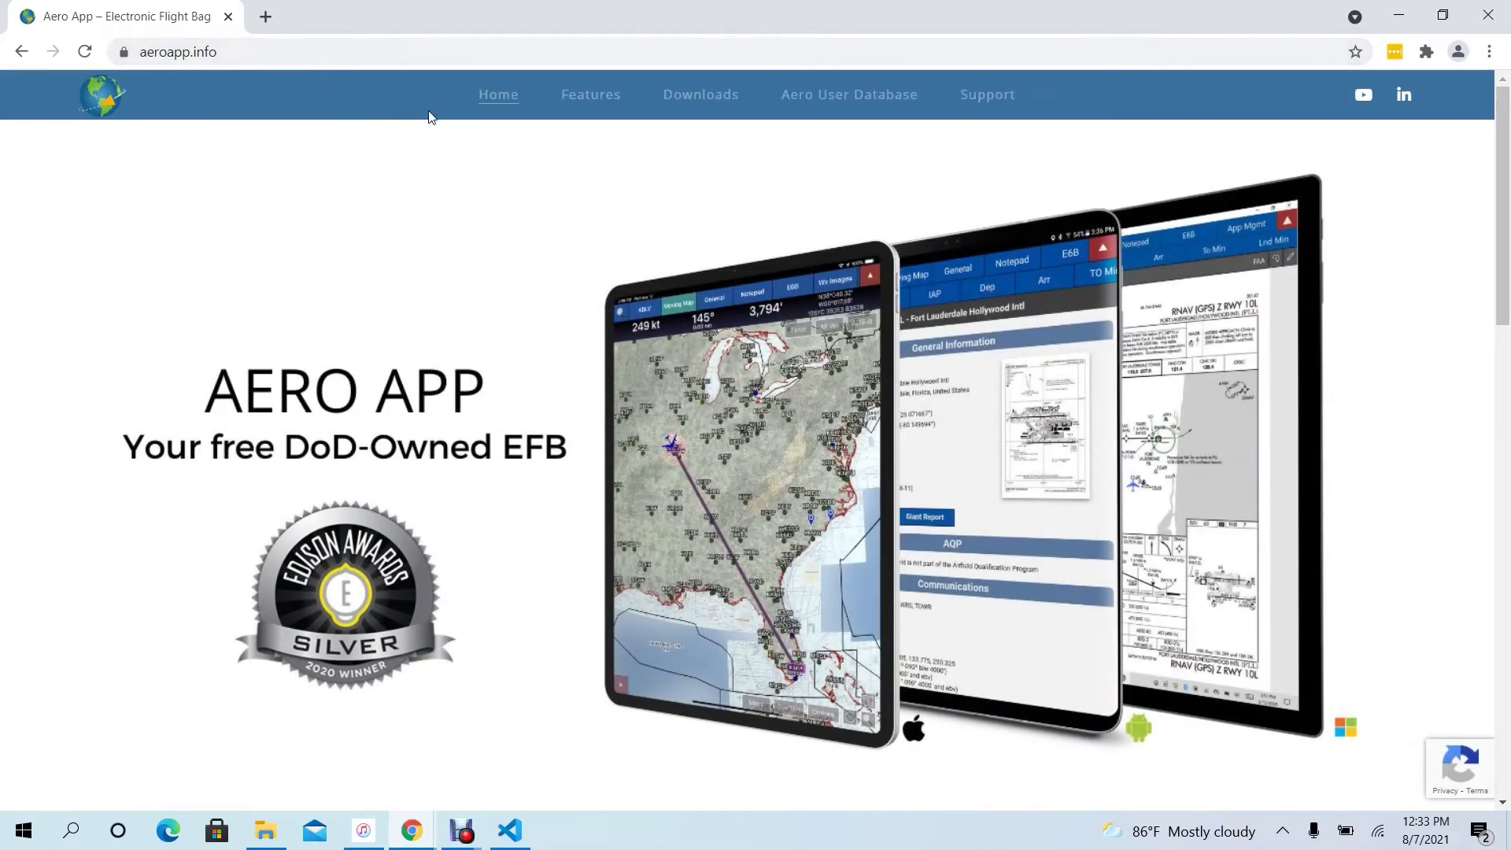
mouse_move(707, 91)
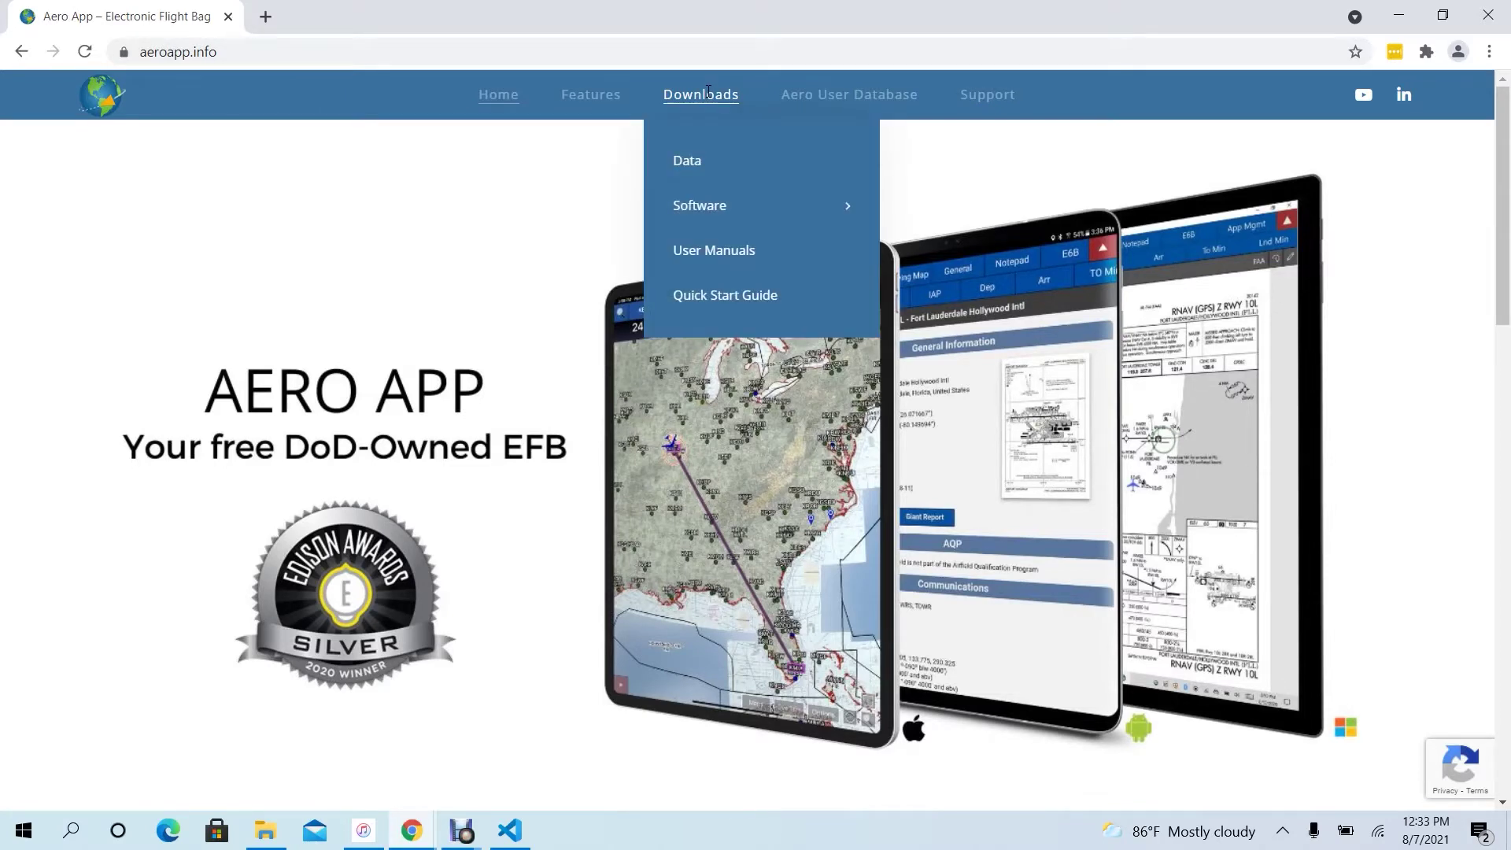
mouse_move(698, 204)
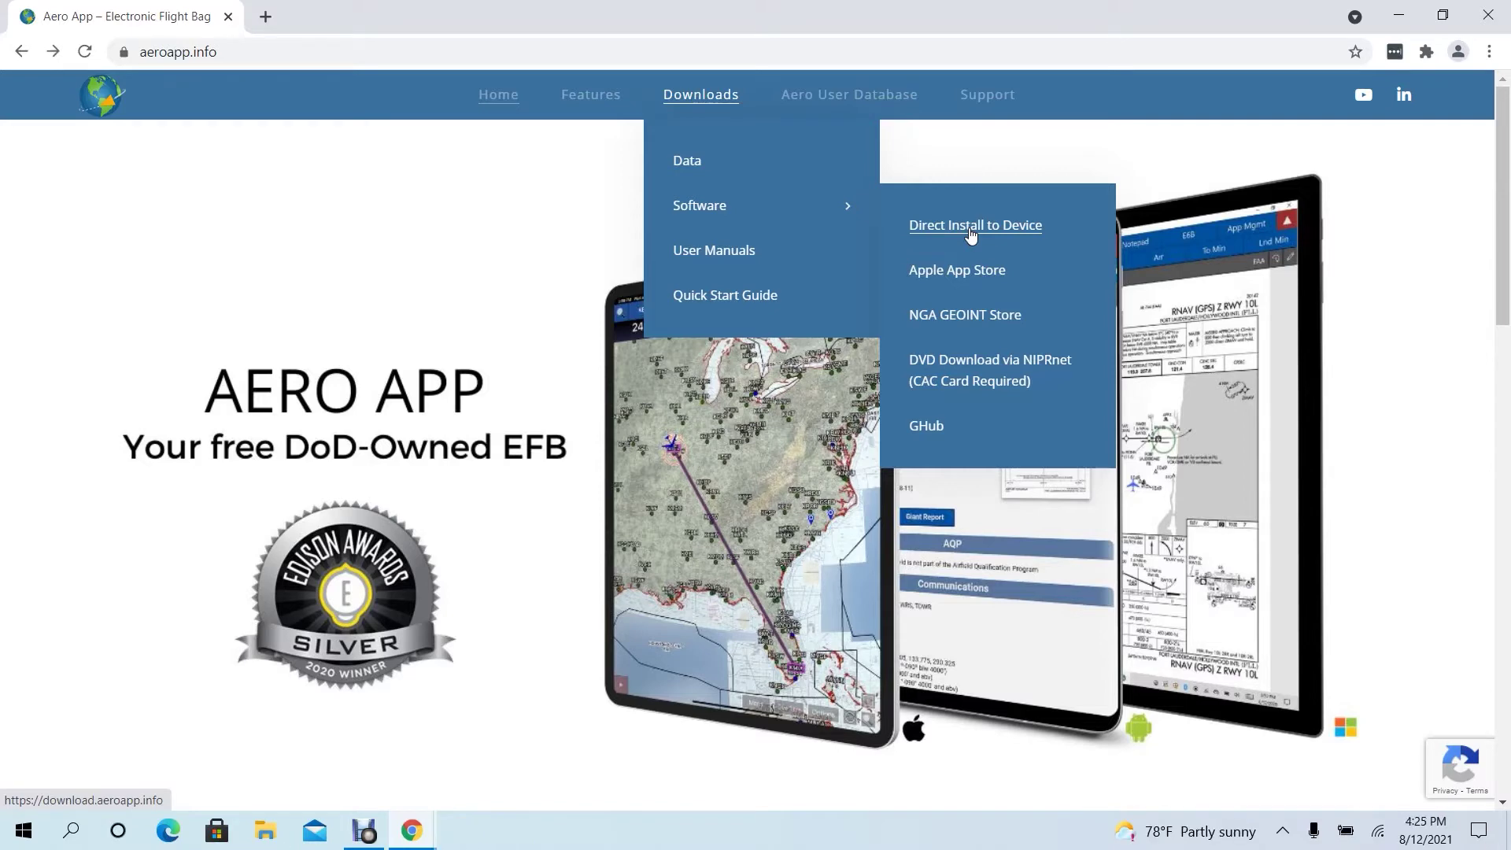
- Open the Direct Install to Device page and choose the GEOAxIS login tab
click(971, 234)
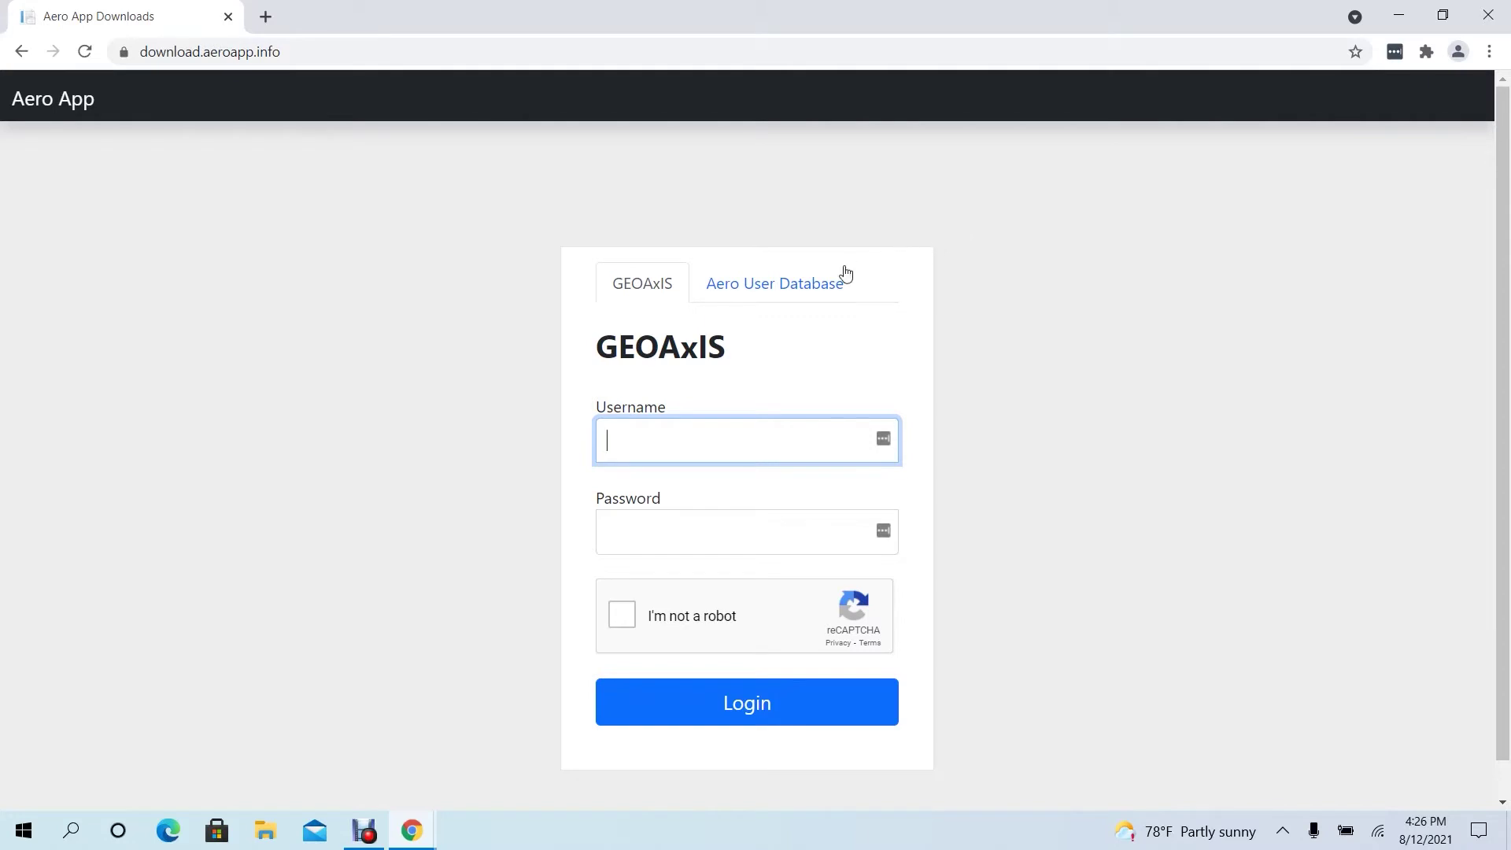
click(776, 299)
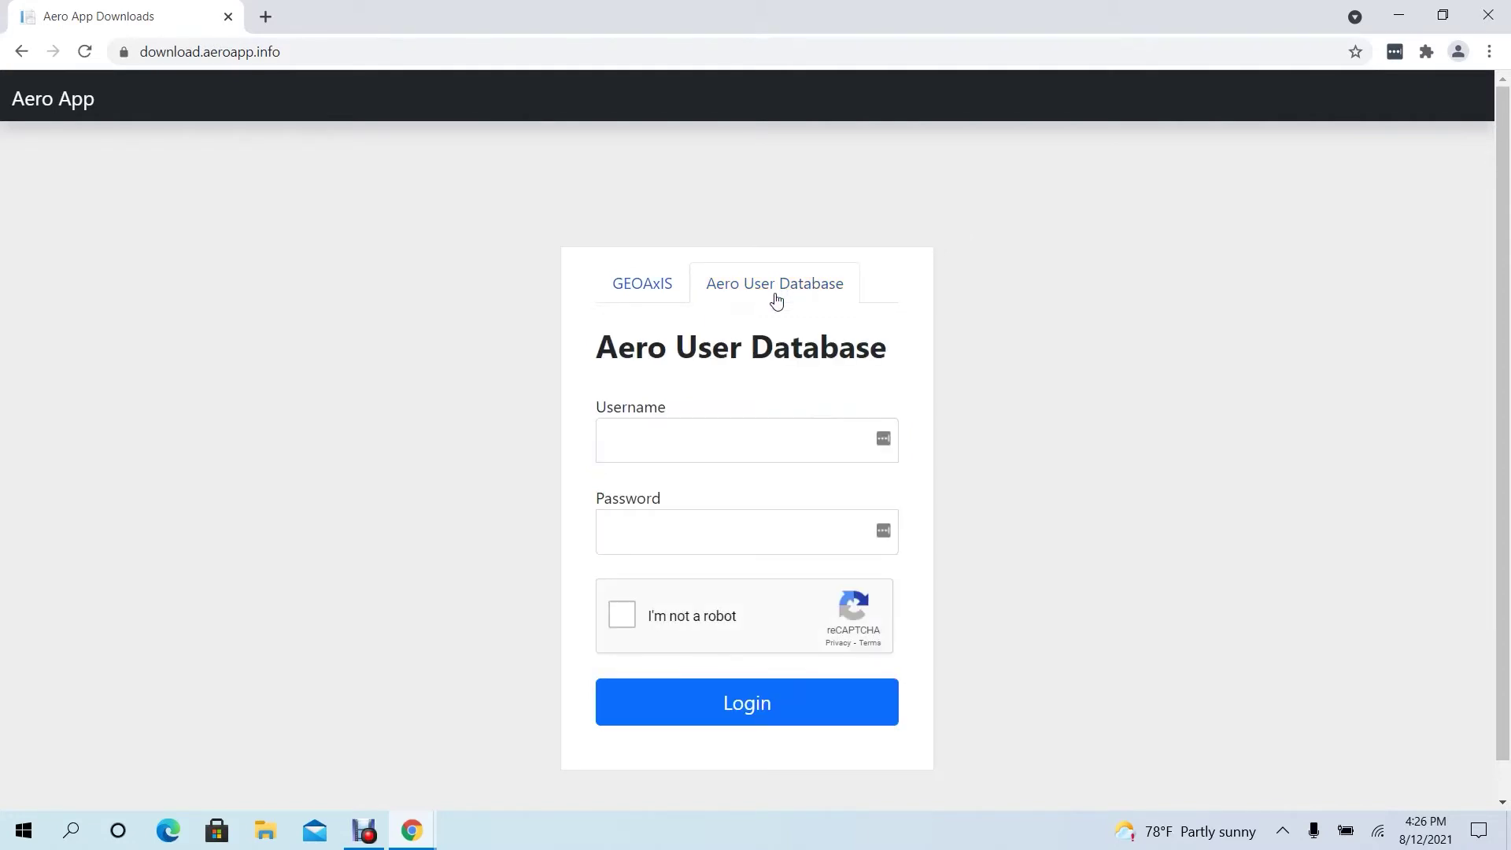
click(633, 297)
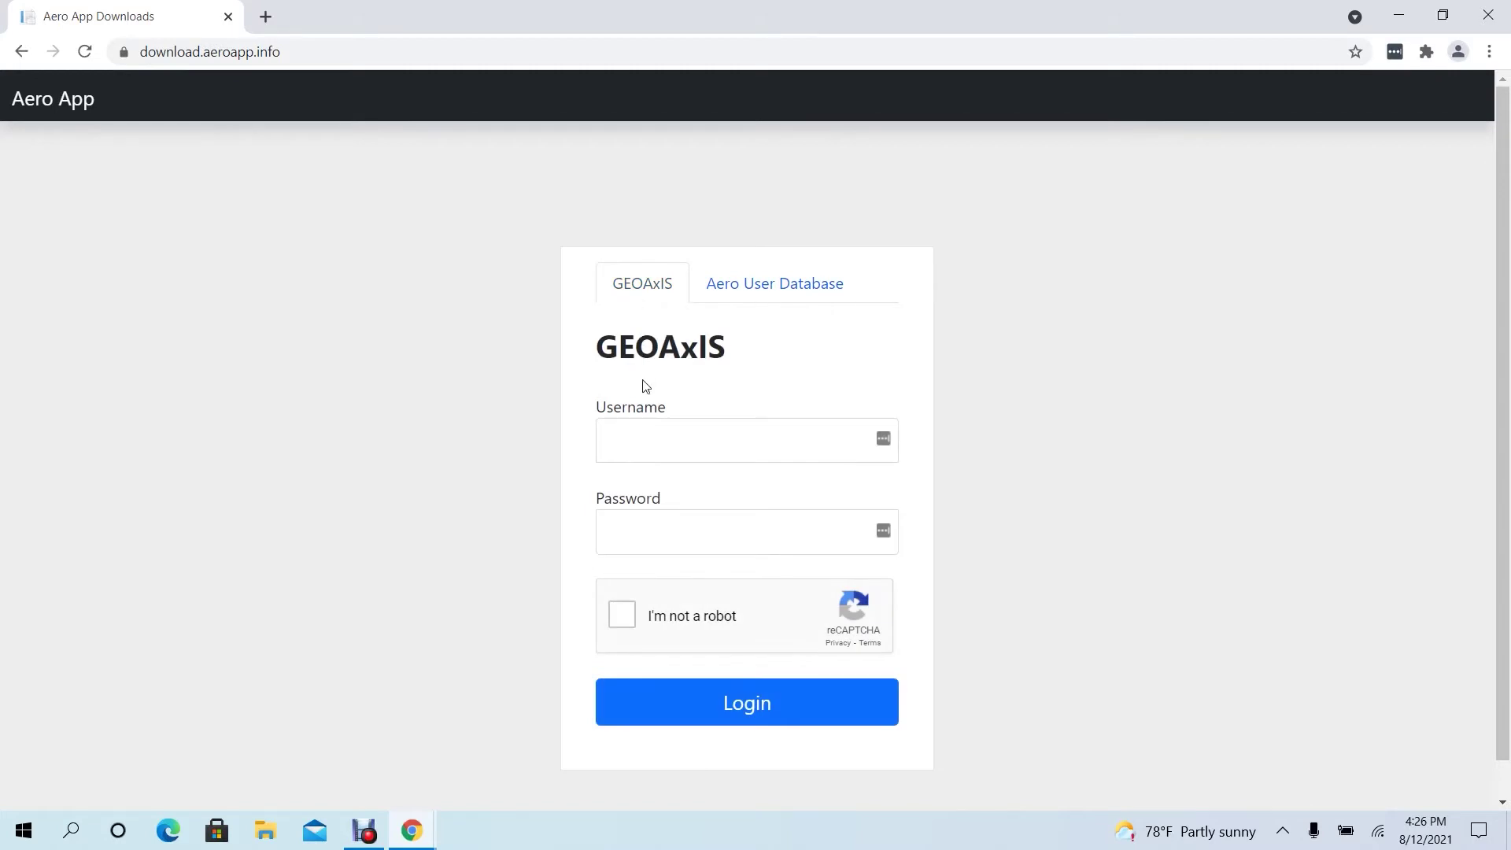
- Log in with the GEOAxIS username and password after passing the I'm not a robot check
click(645, 436)
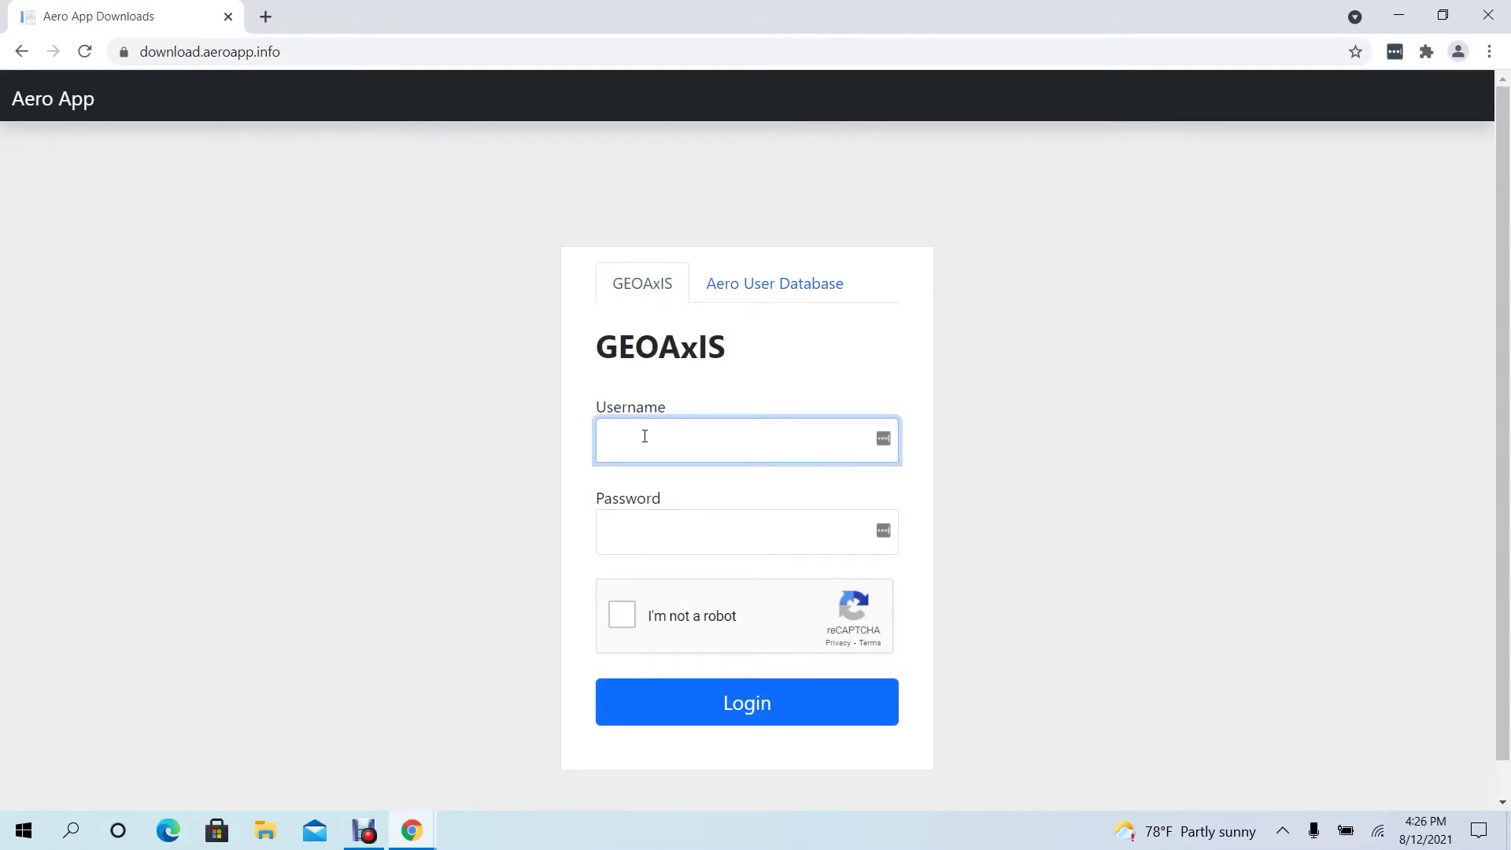
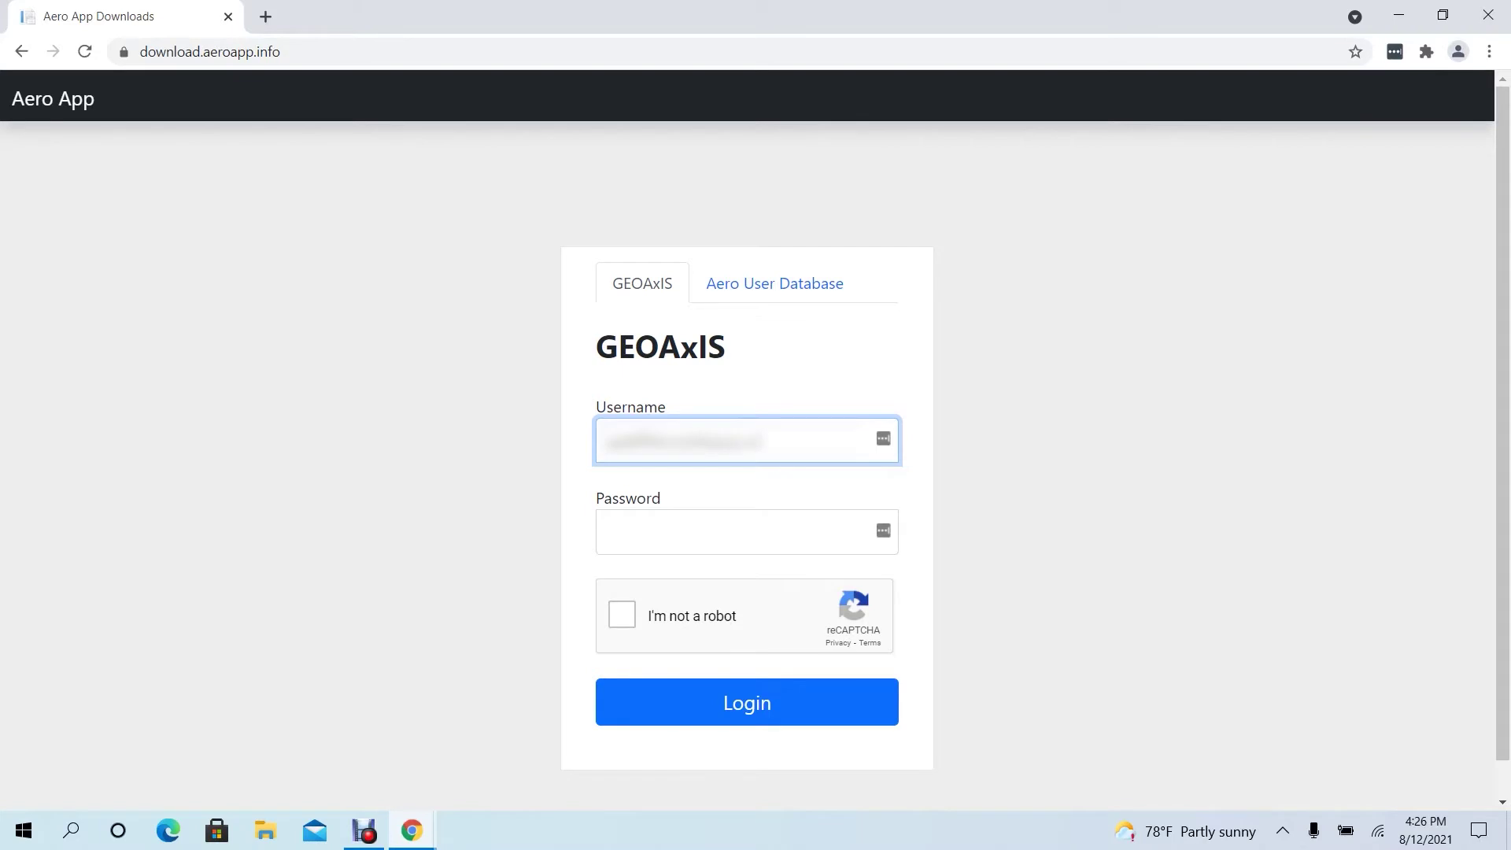
key(Tab)
text(p)
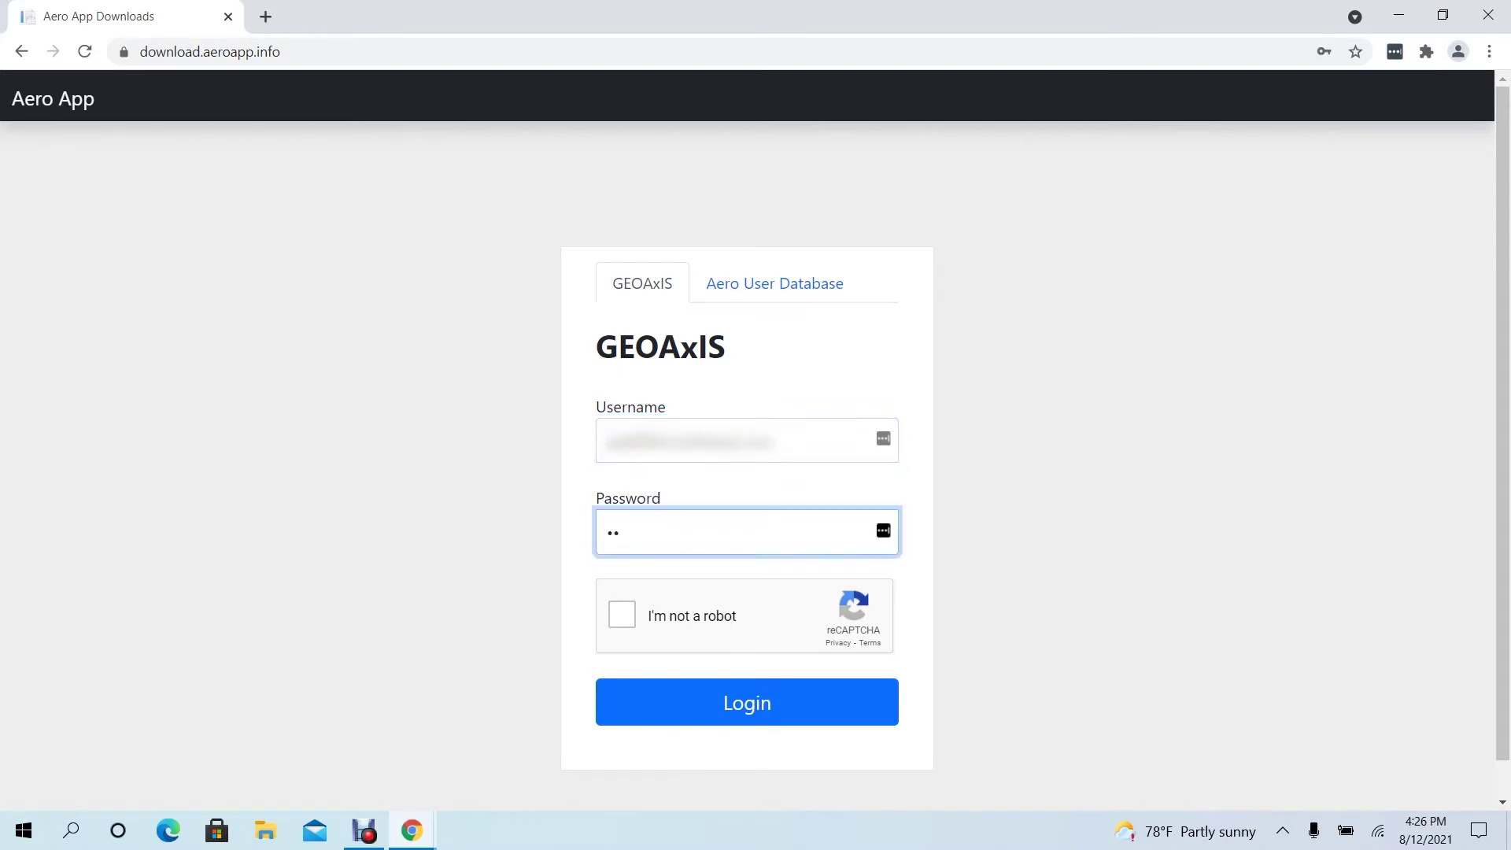
text(•••••••••)
click(621, 615)
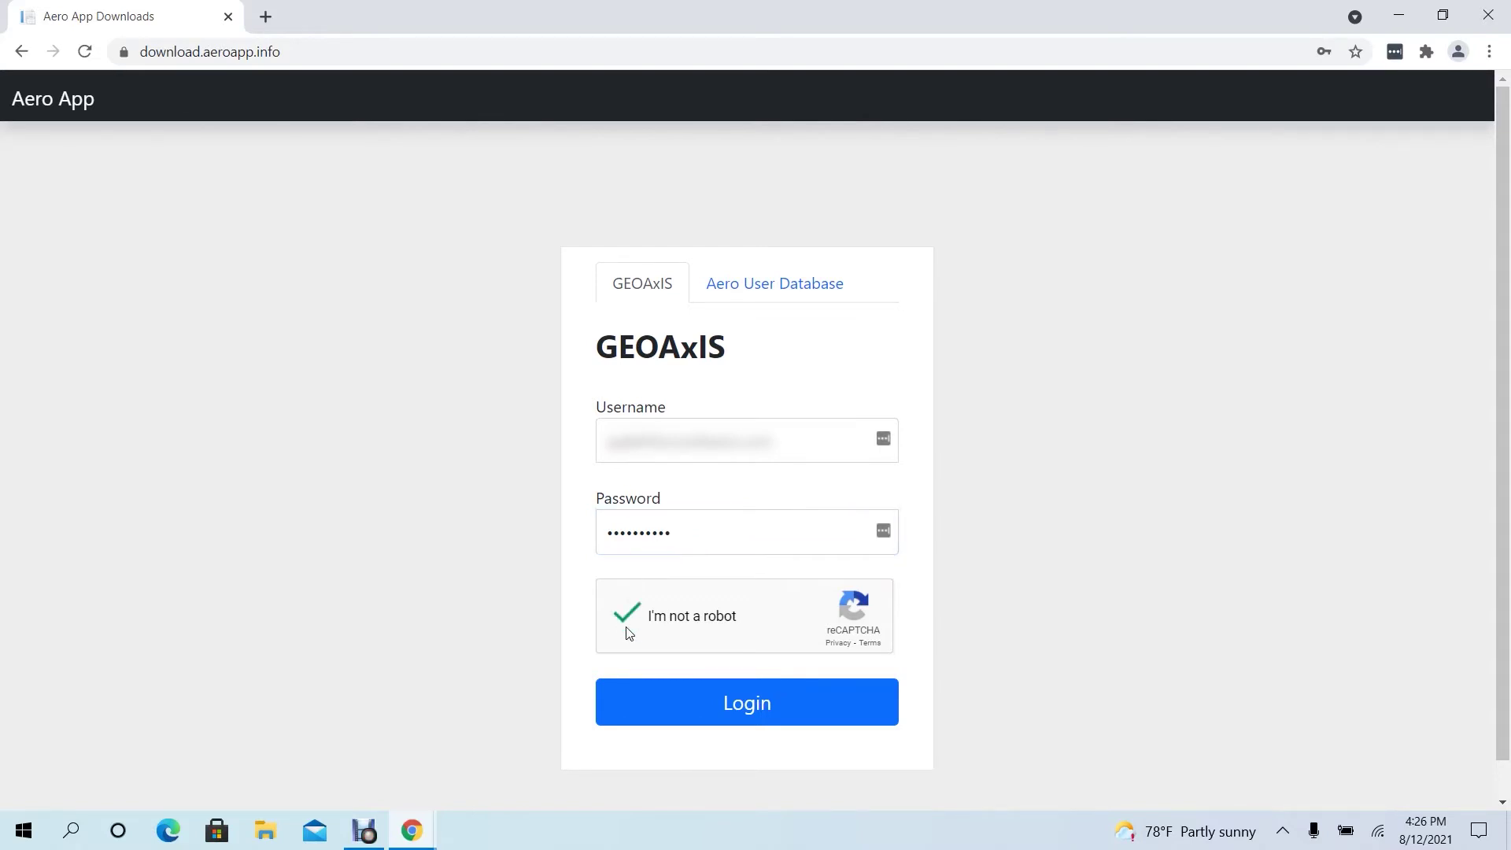
click(740, 720)
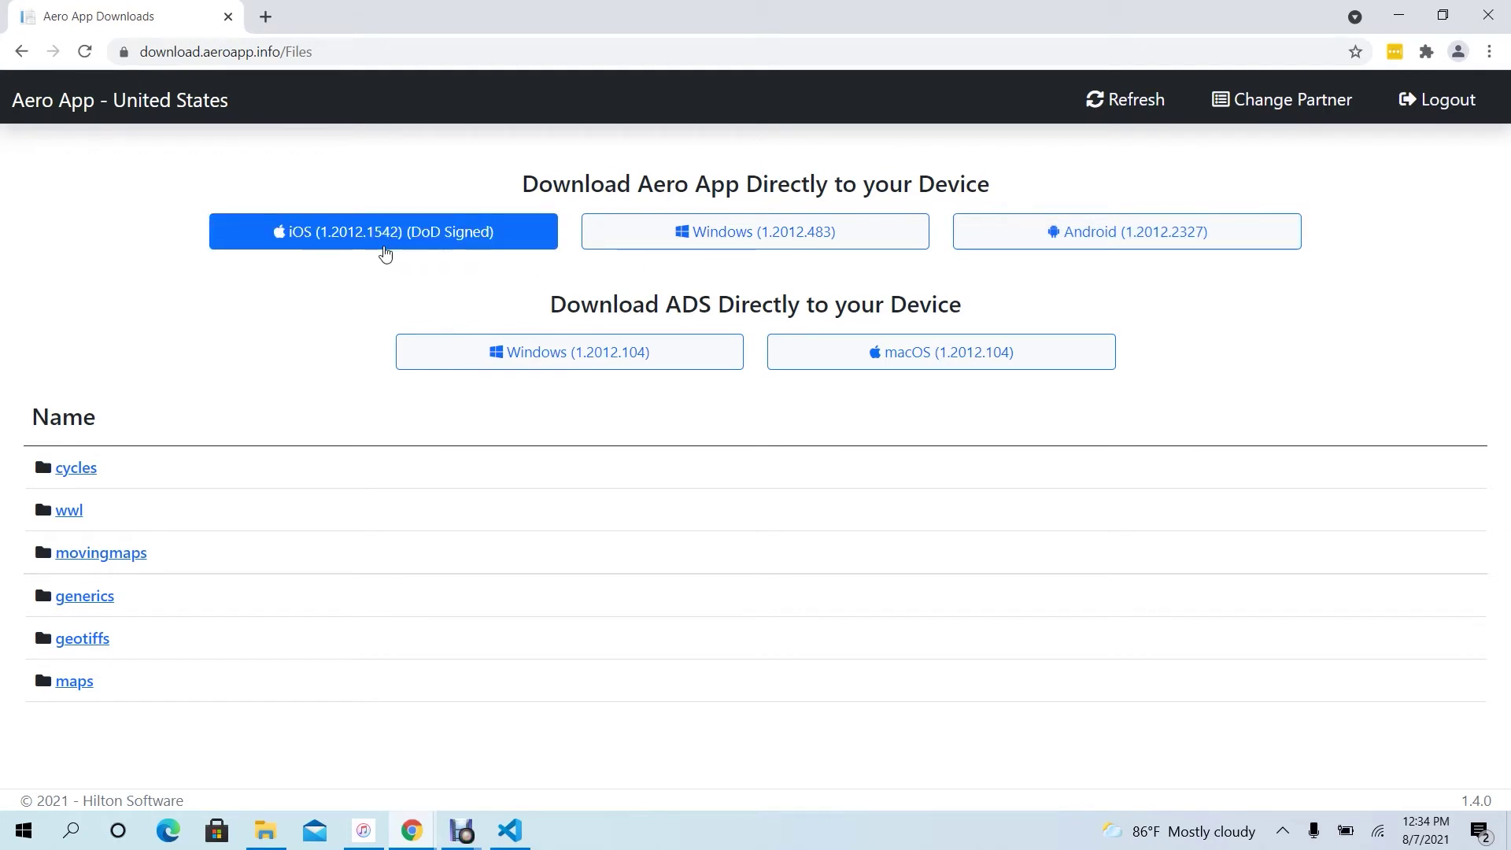
- Download the iOS (1.2012.1542) (DoD Signed) AeroApp IPA file from the Files page
click(385, 251)
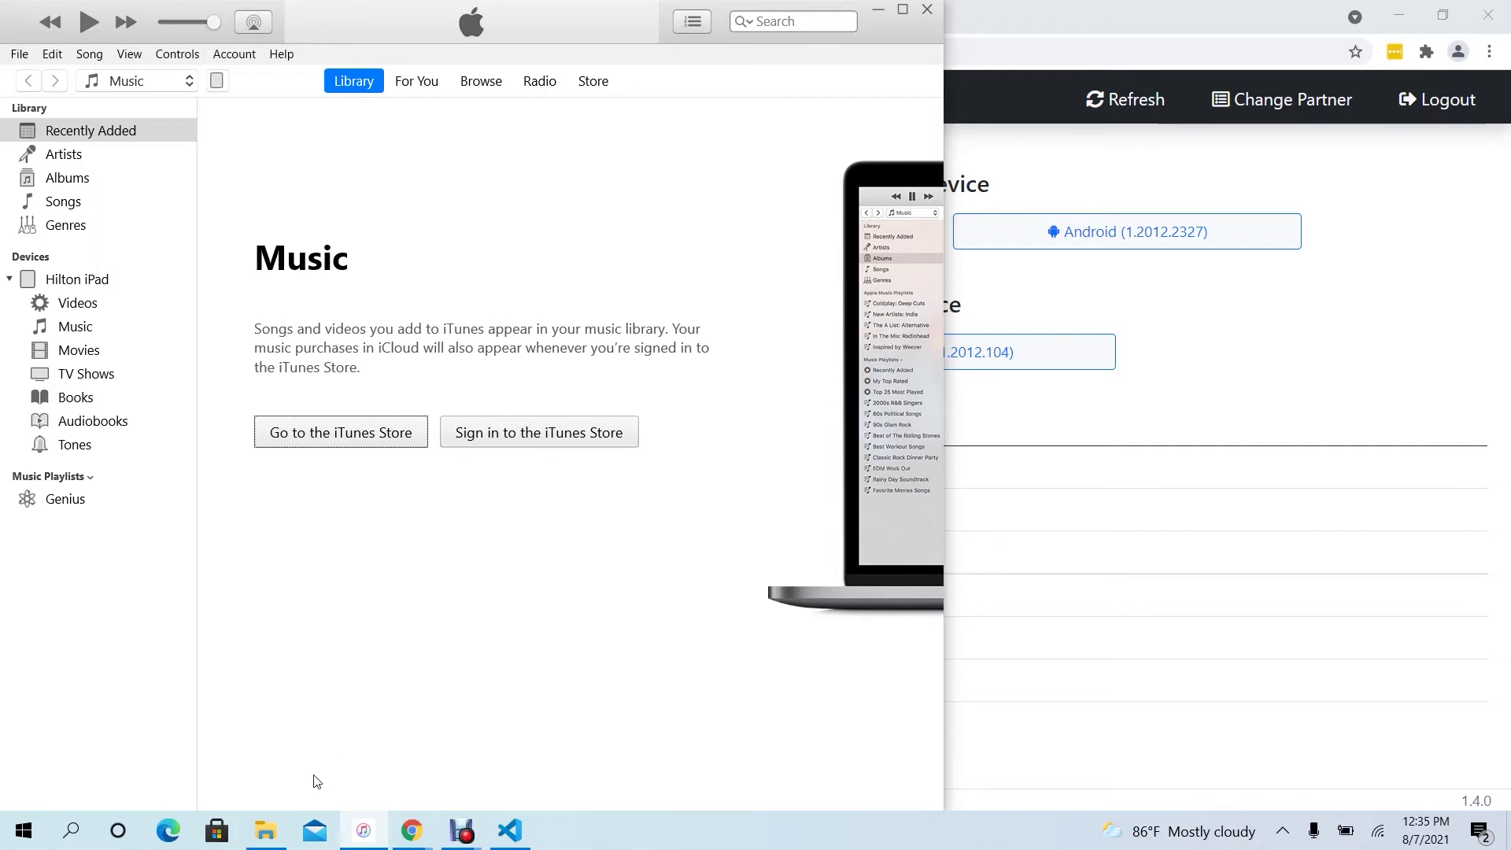
- Drag the downloaded AeroApp .ipa from the Downloads folder onto the iPad in iTunes
click(262, 832)
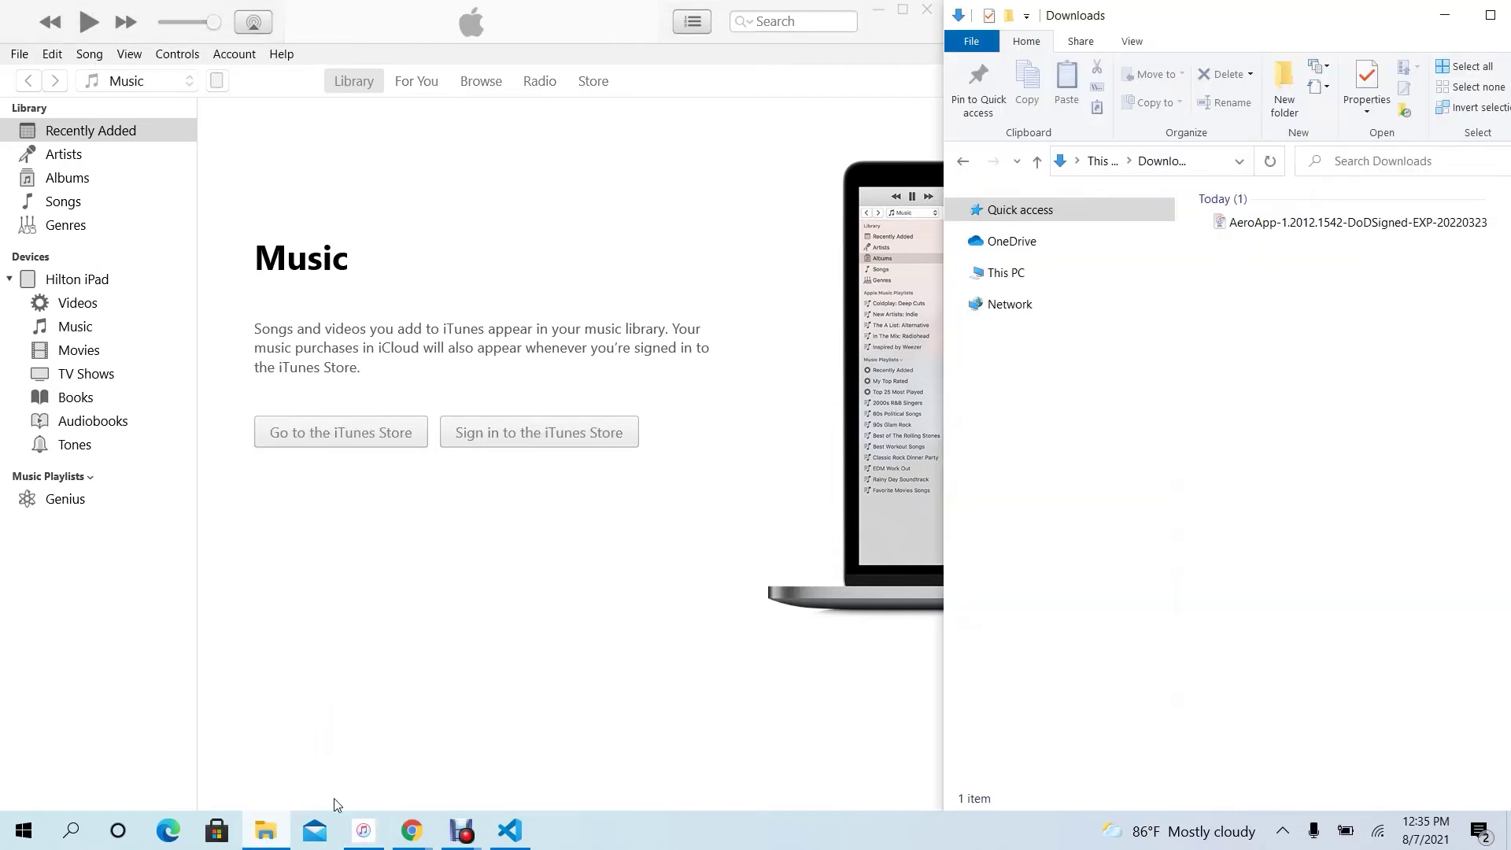
click(1379, 227)
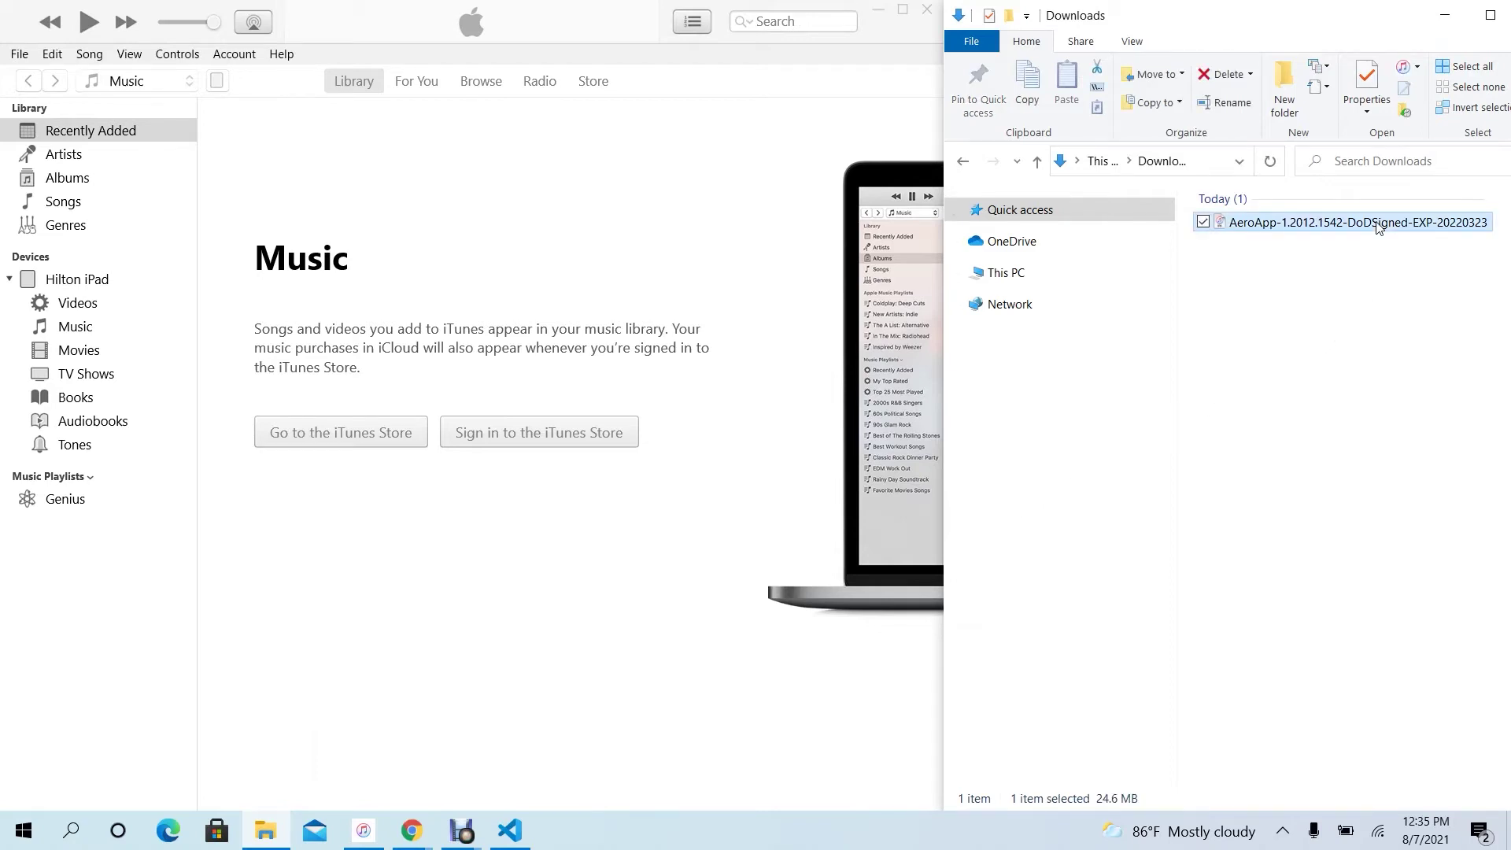
drag(1377, 228, 89, 391)
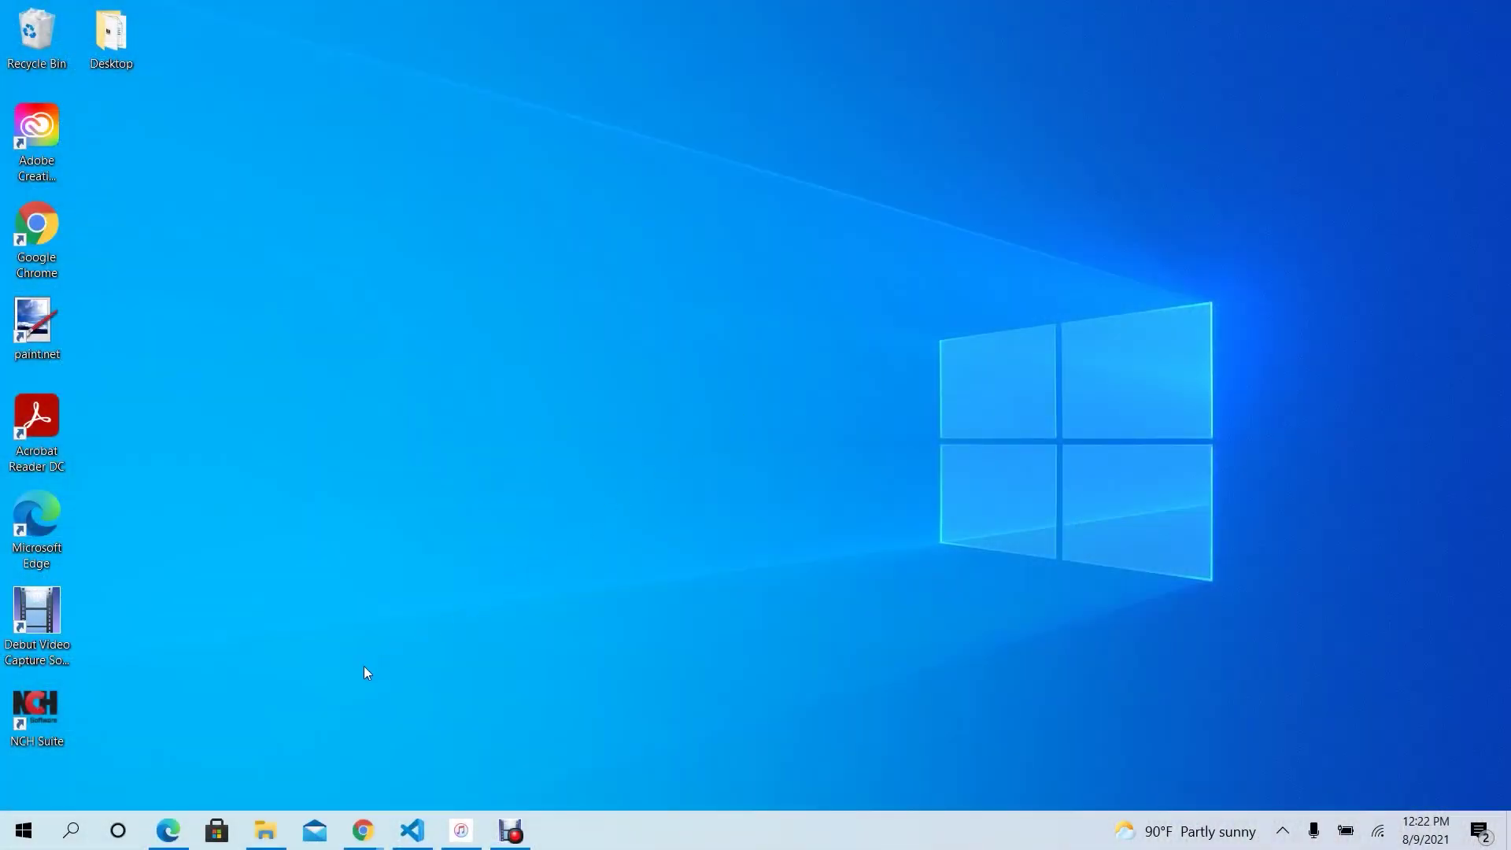
- Open the DVD's app-iOS folder in File Explorer alongside iTunes
click(268, 828)
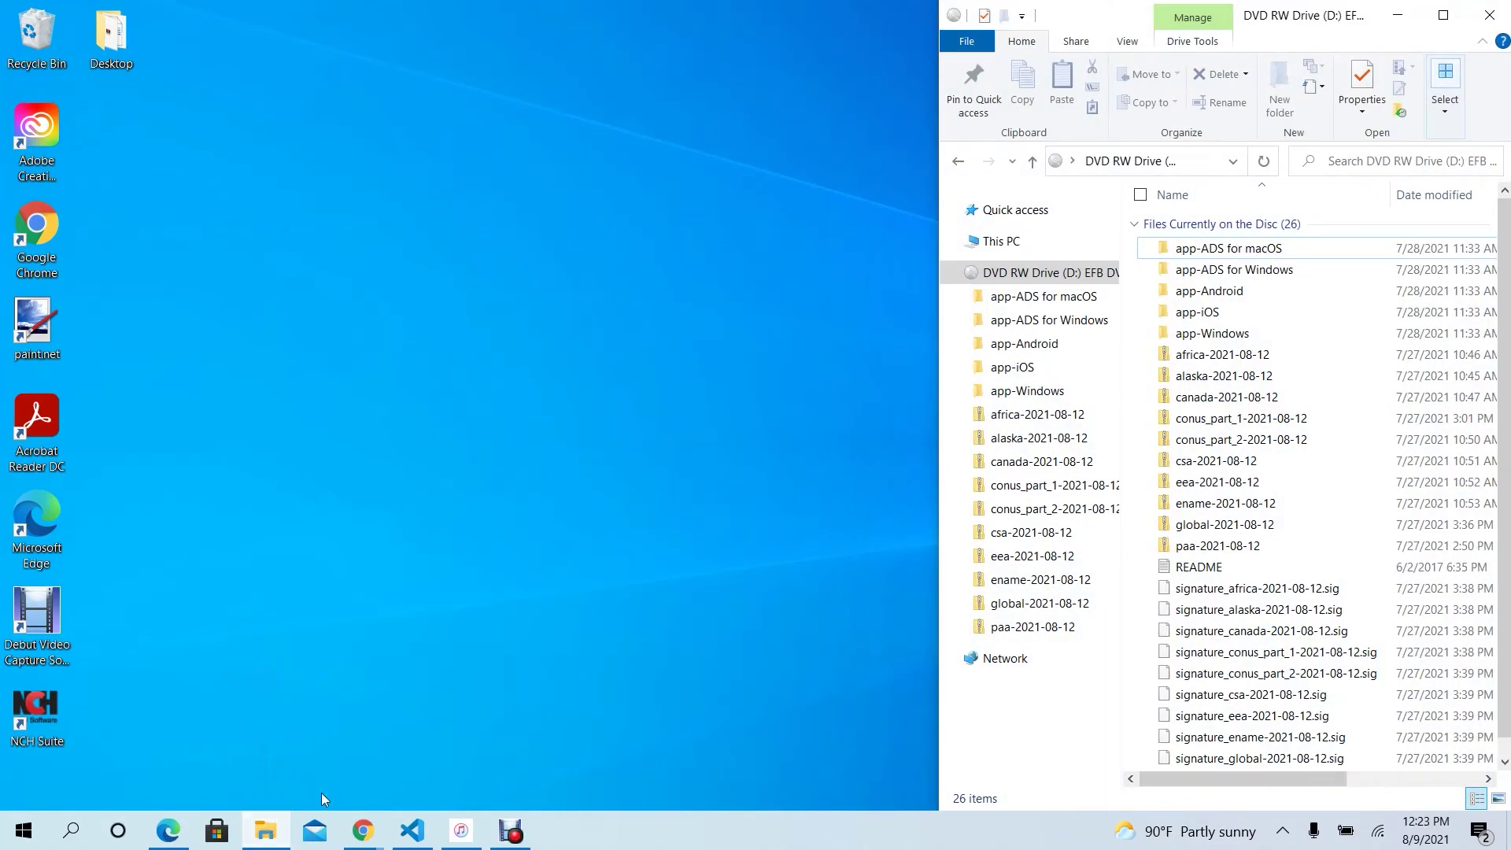
click(461, 828)
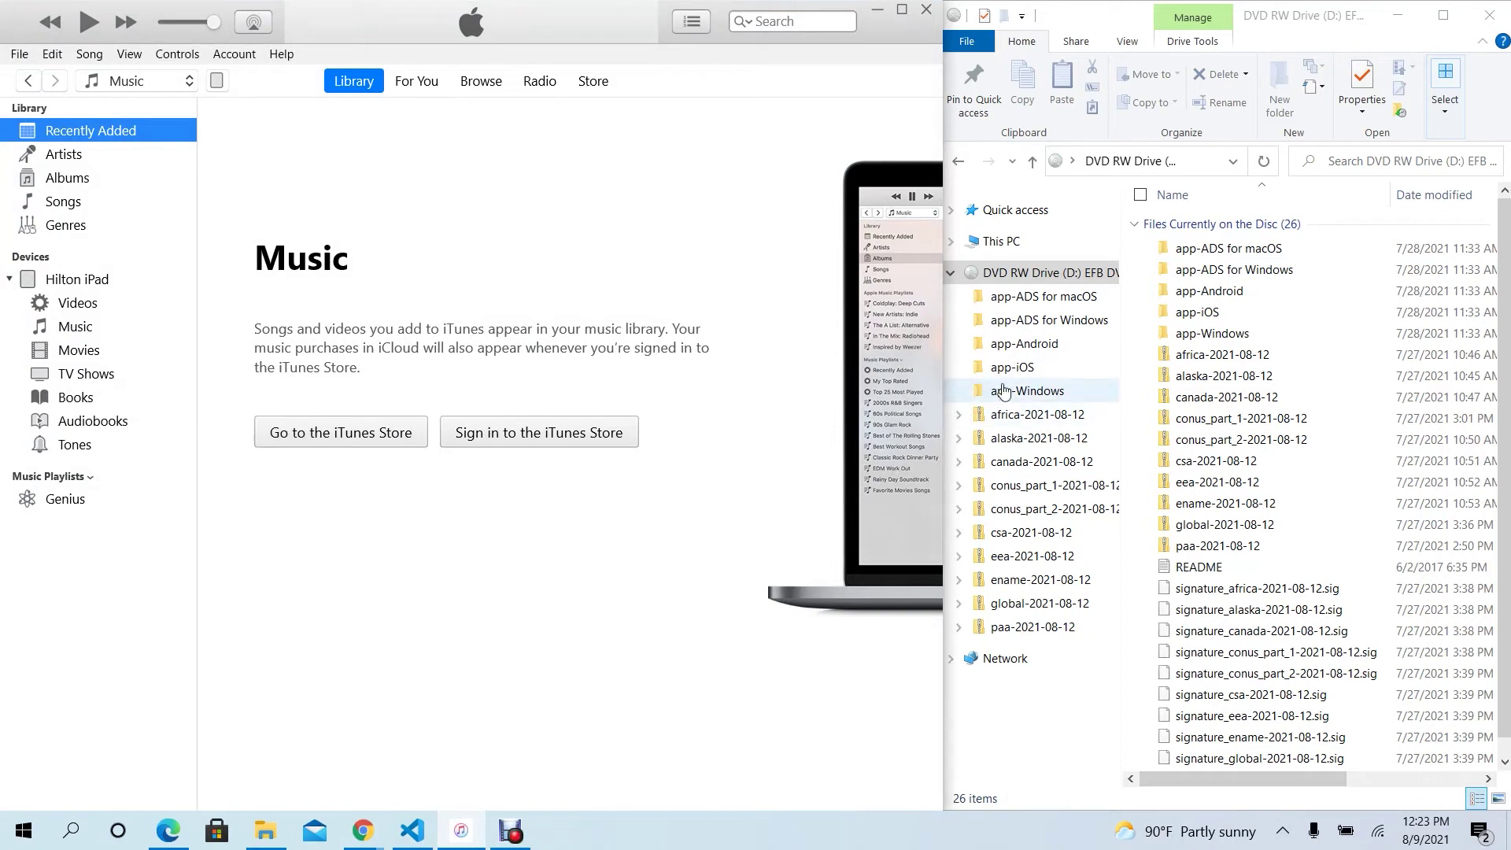
click(1023, 372)
click(1023, 371)
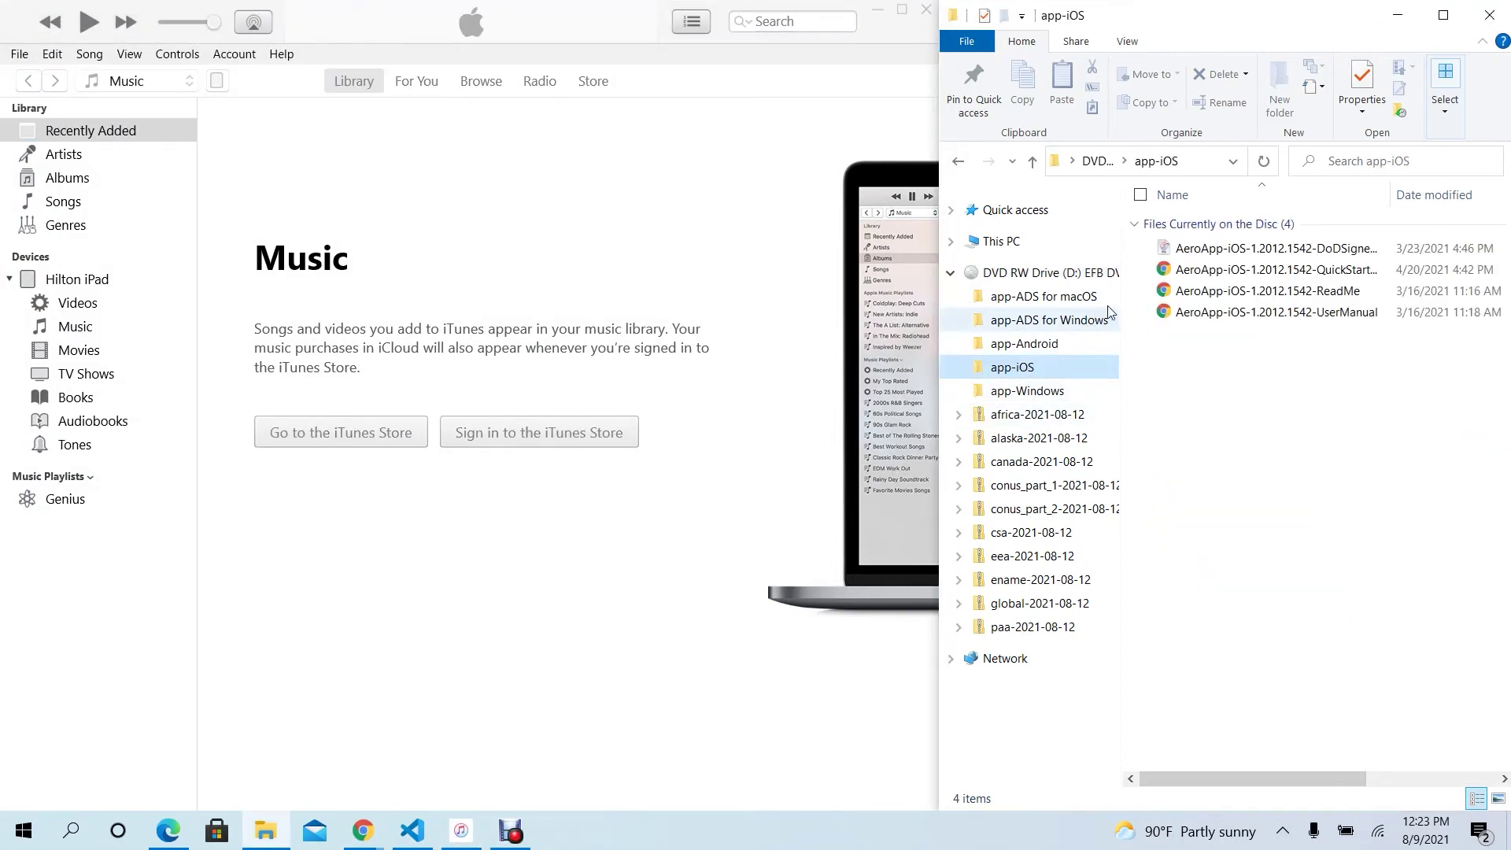
- Copy the DoD-signed Aero App ipa and paste it onto the iPad under iTunes Devices
click(1218, 254)
right_click(1218, 254)
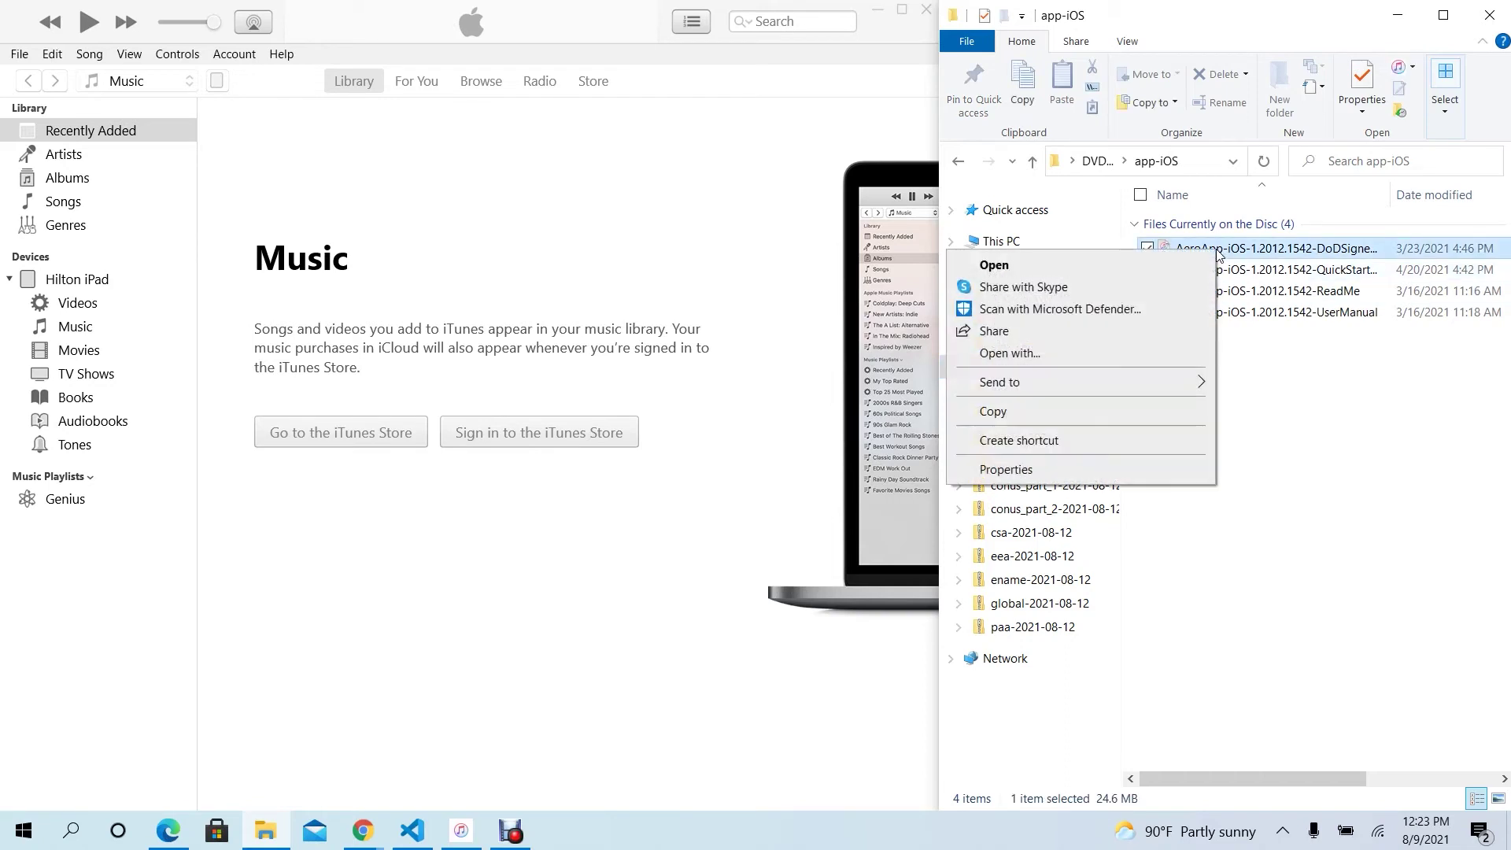
click(1122, 407)
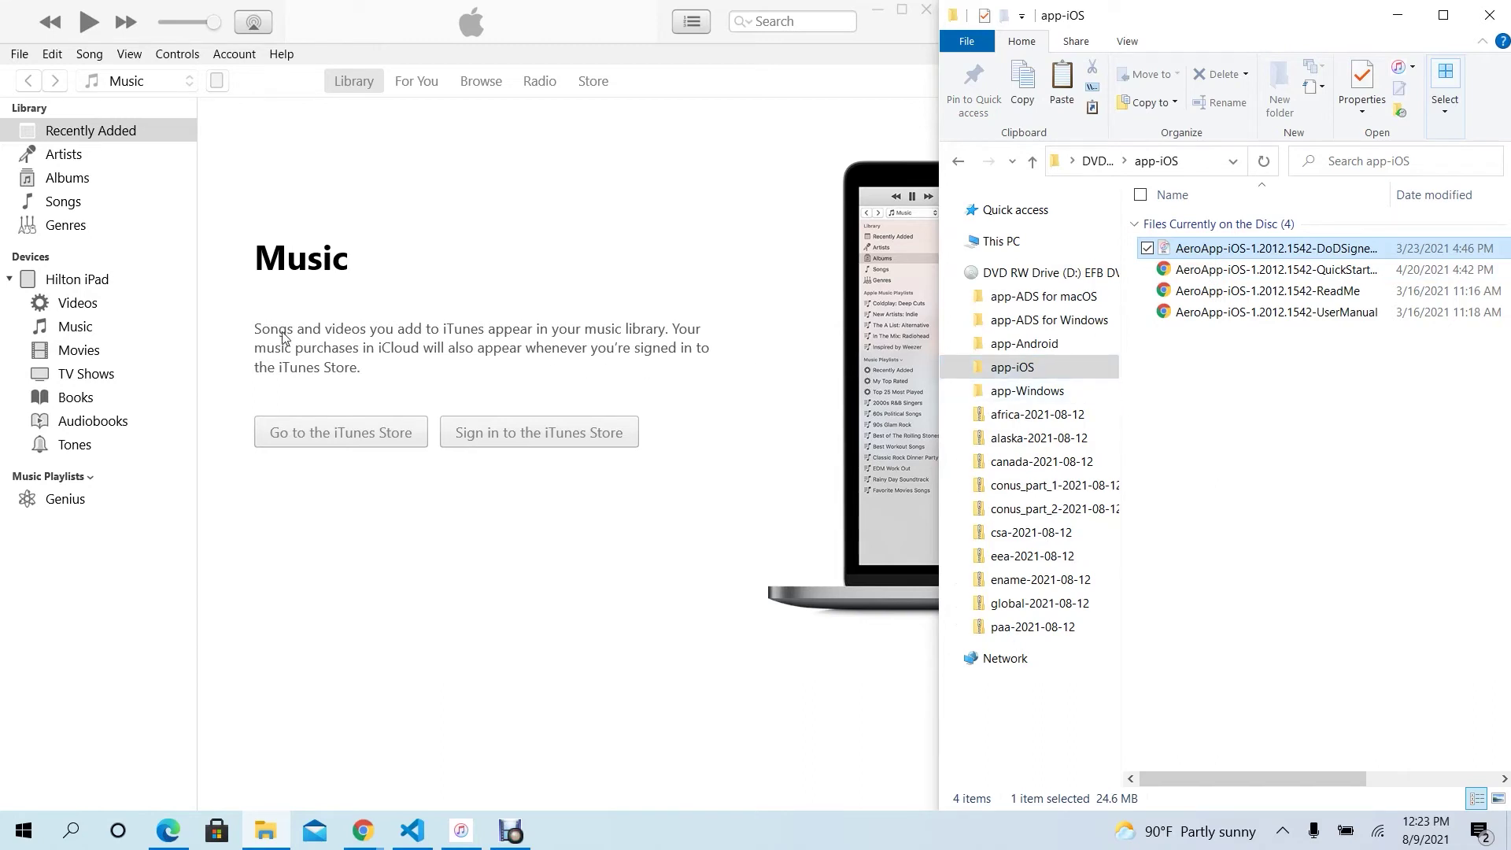
right_click(94, 286)
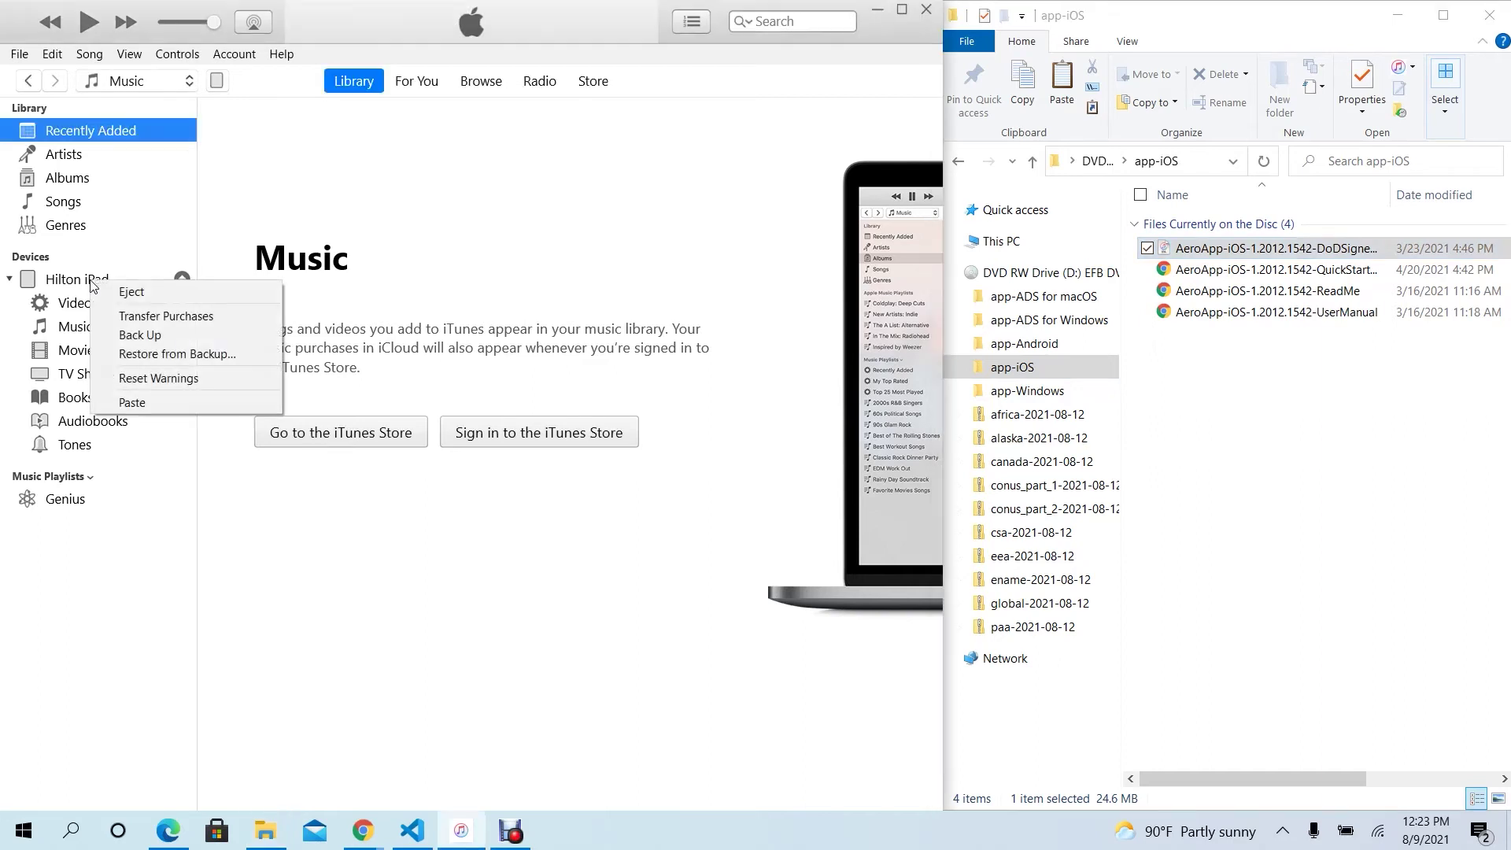
click(144, 403)
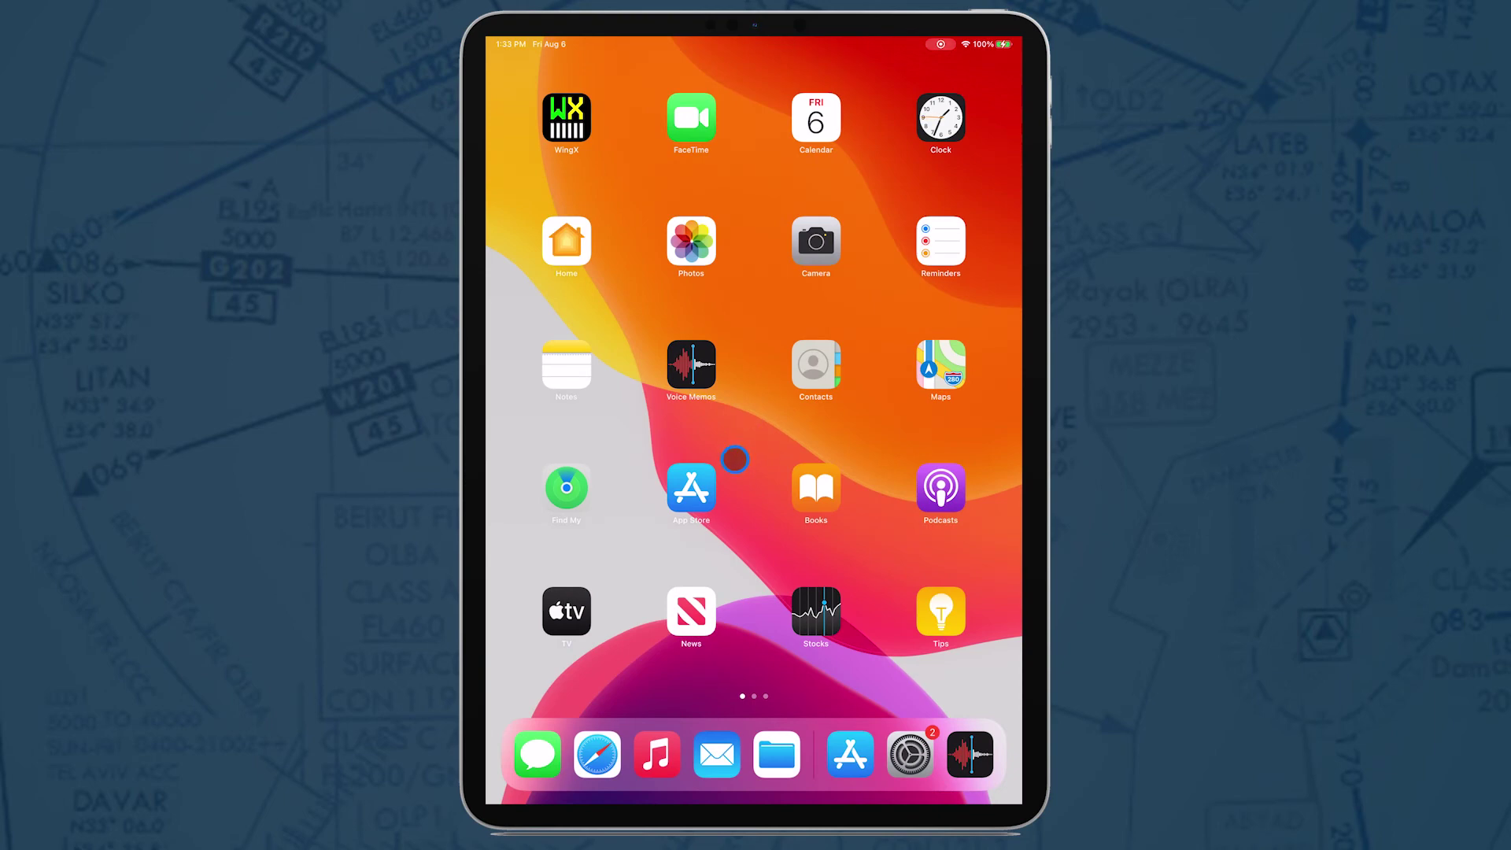
- Search the iPad App Store for 'aero app', install Aero App, and open it
click(691, 488)
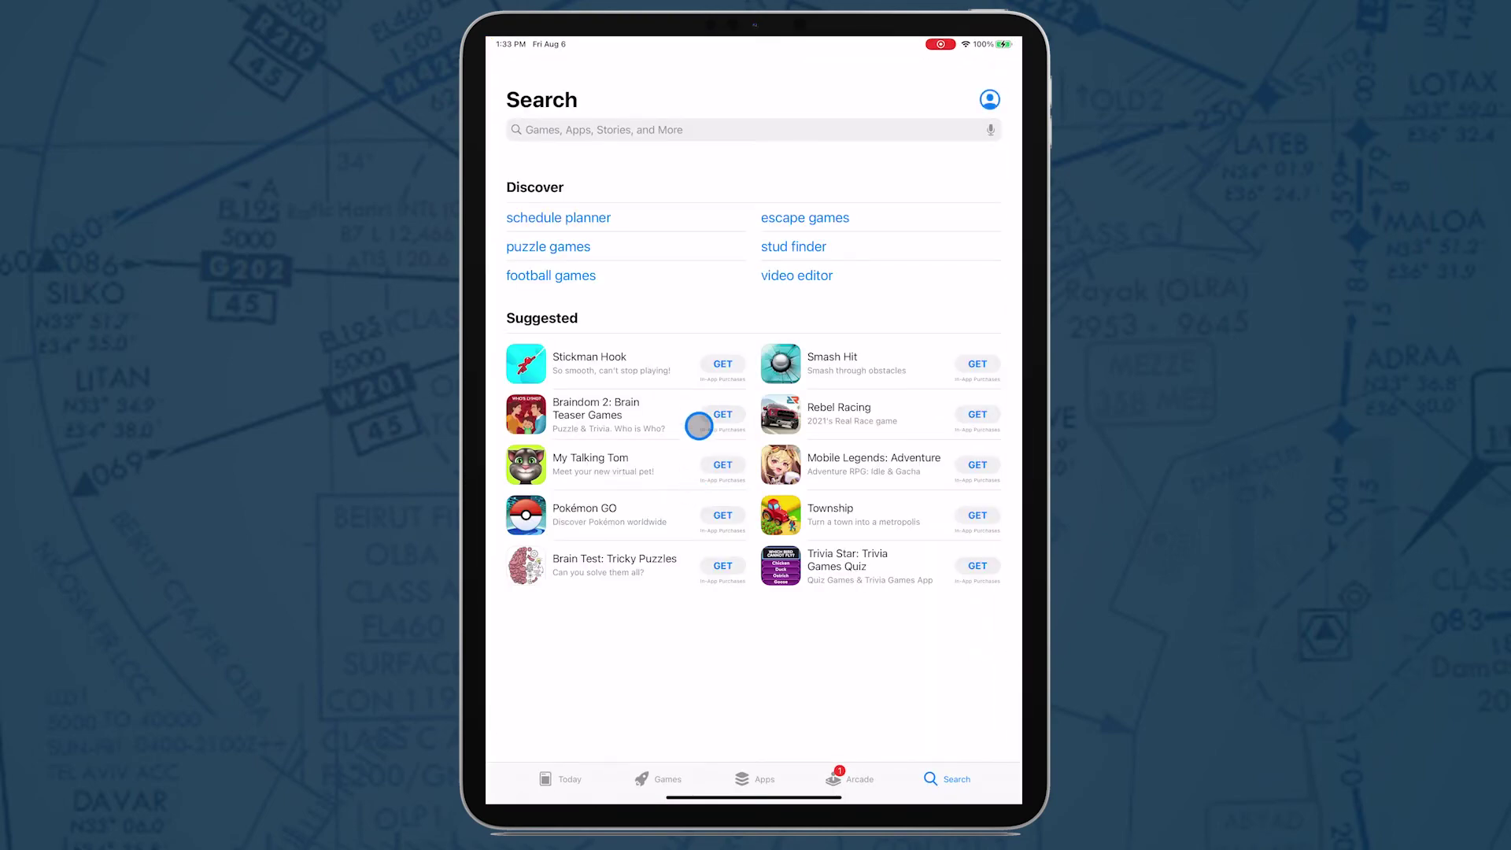
click(691, 131)
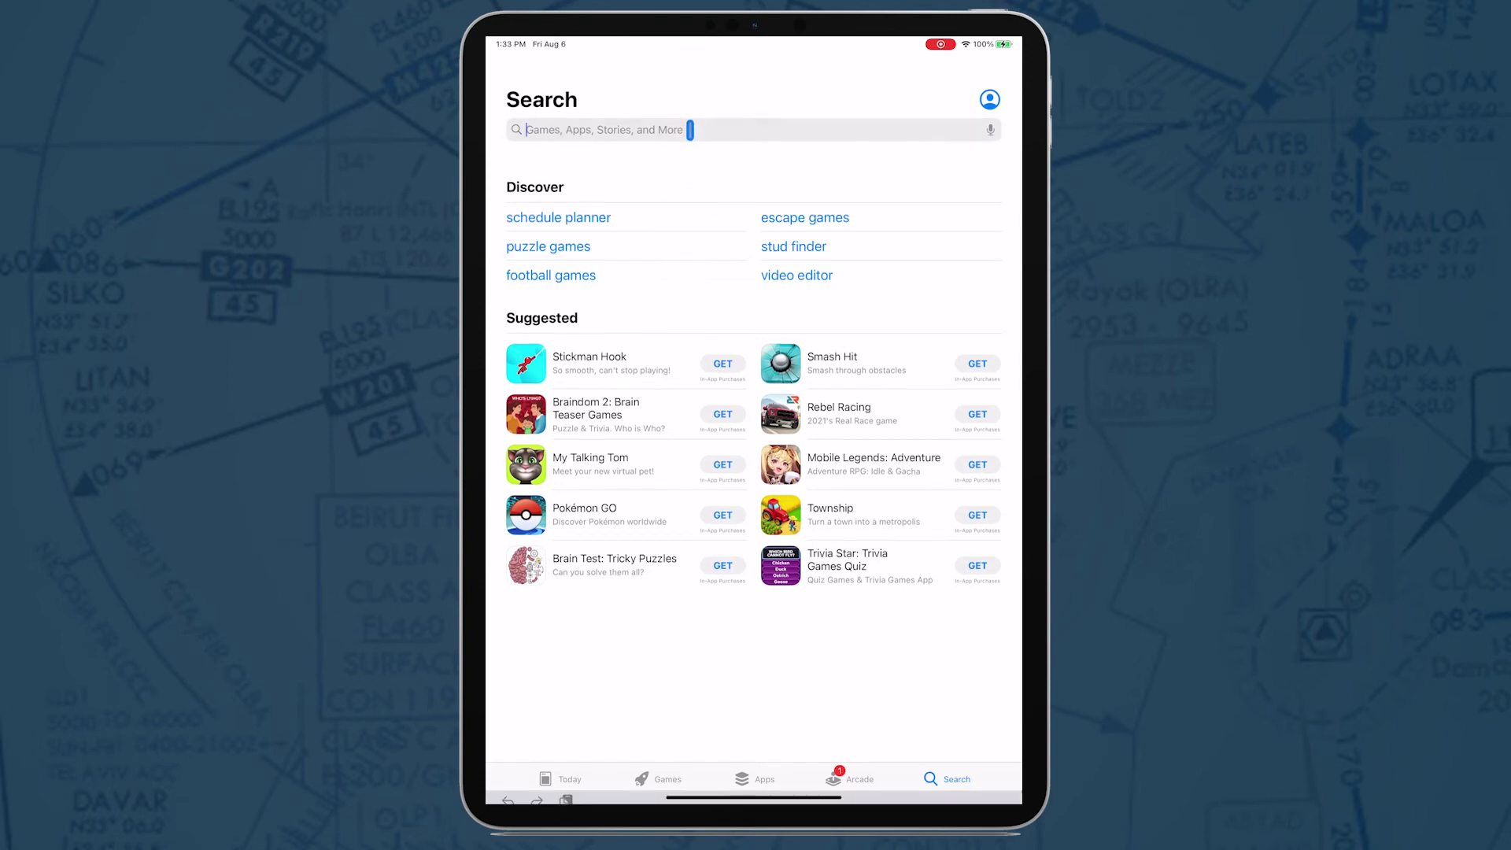
text(a)
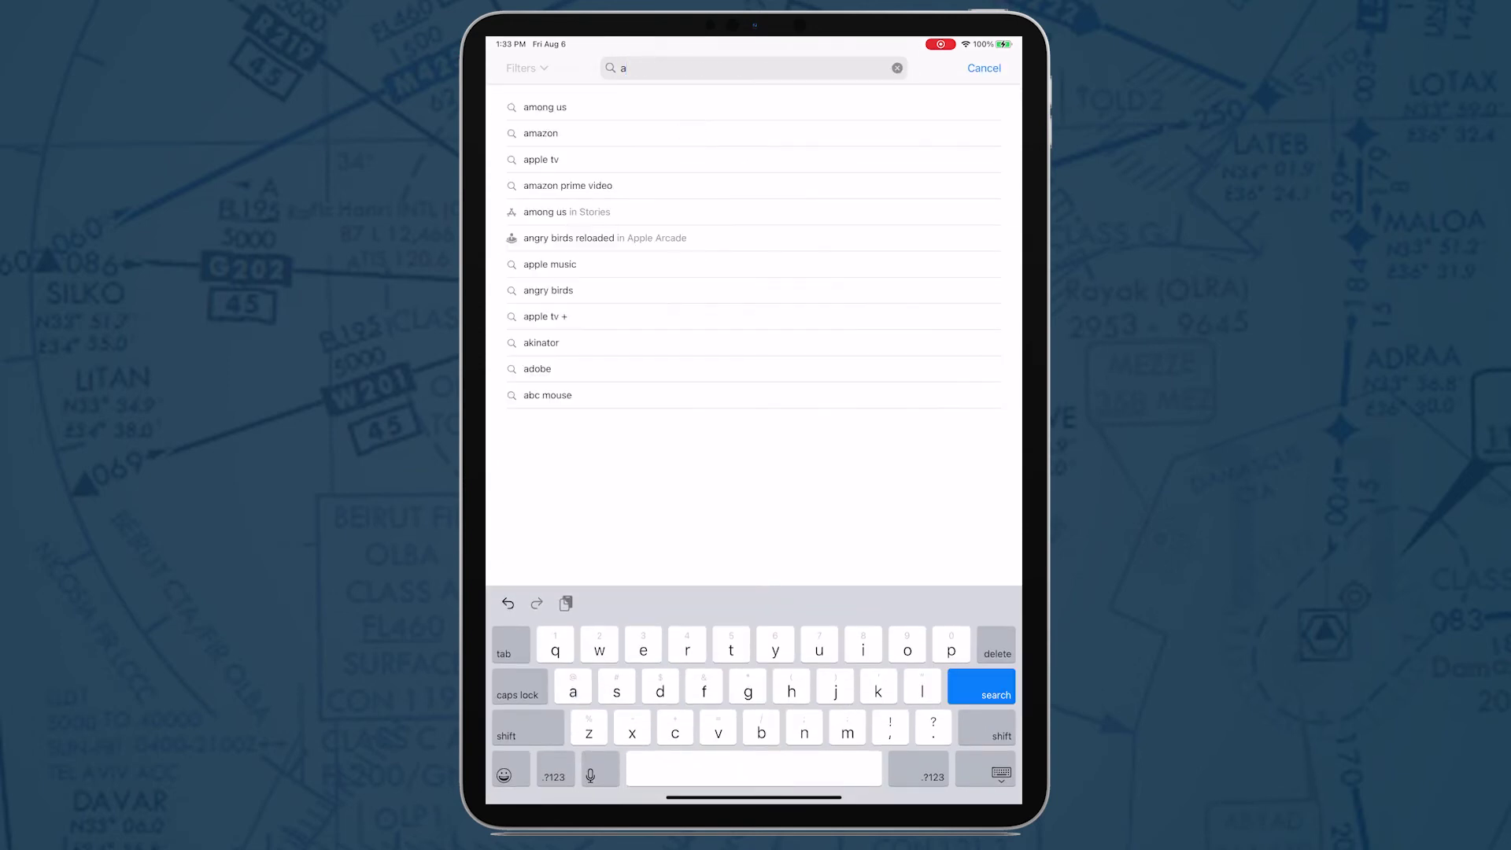
text(ero )
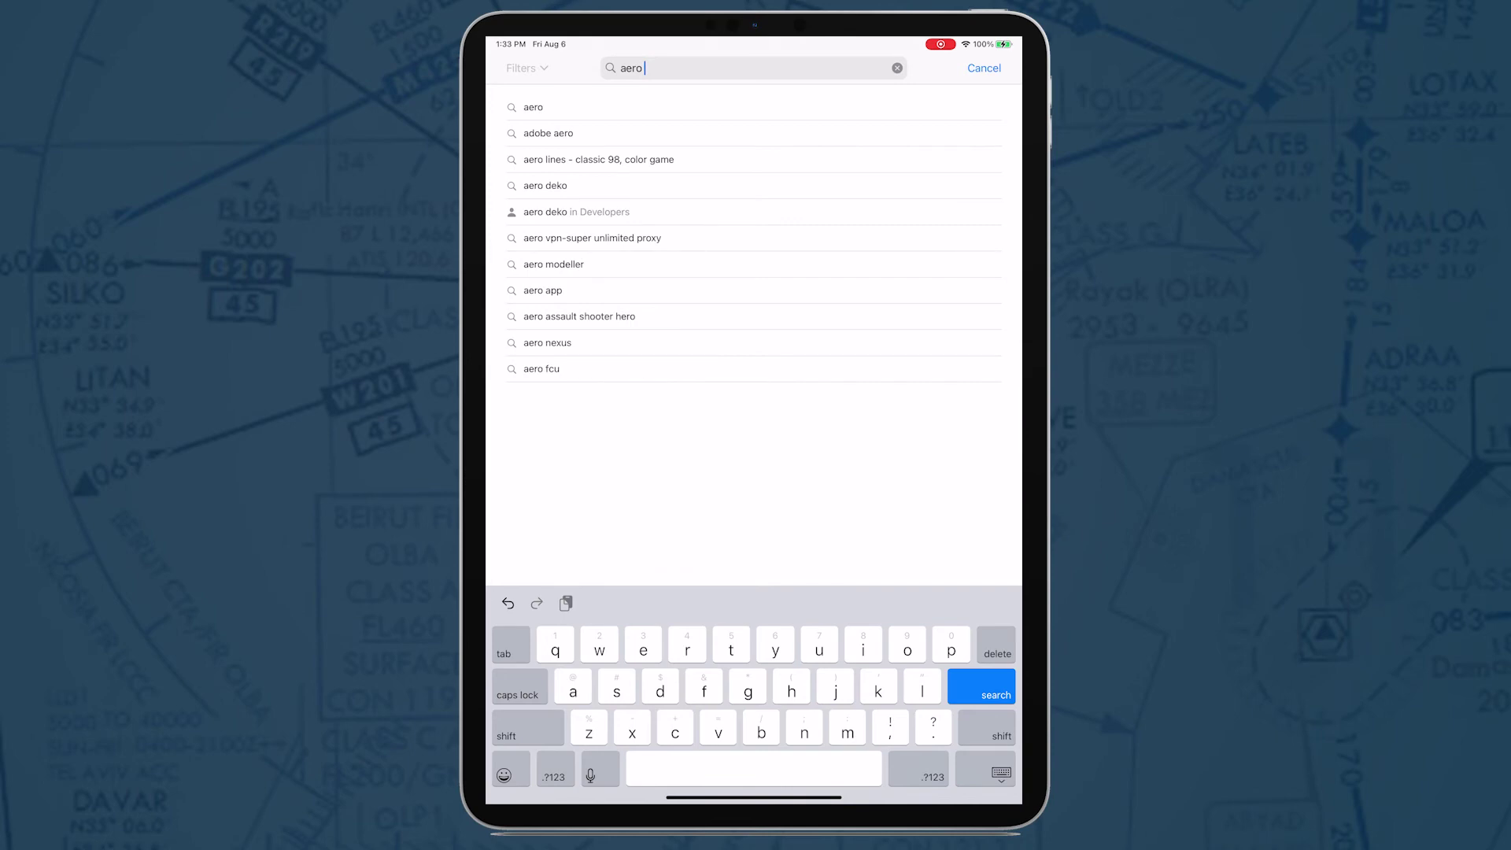
text(app)
key(Return)
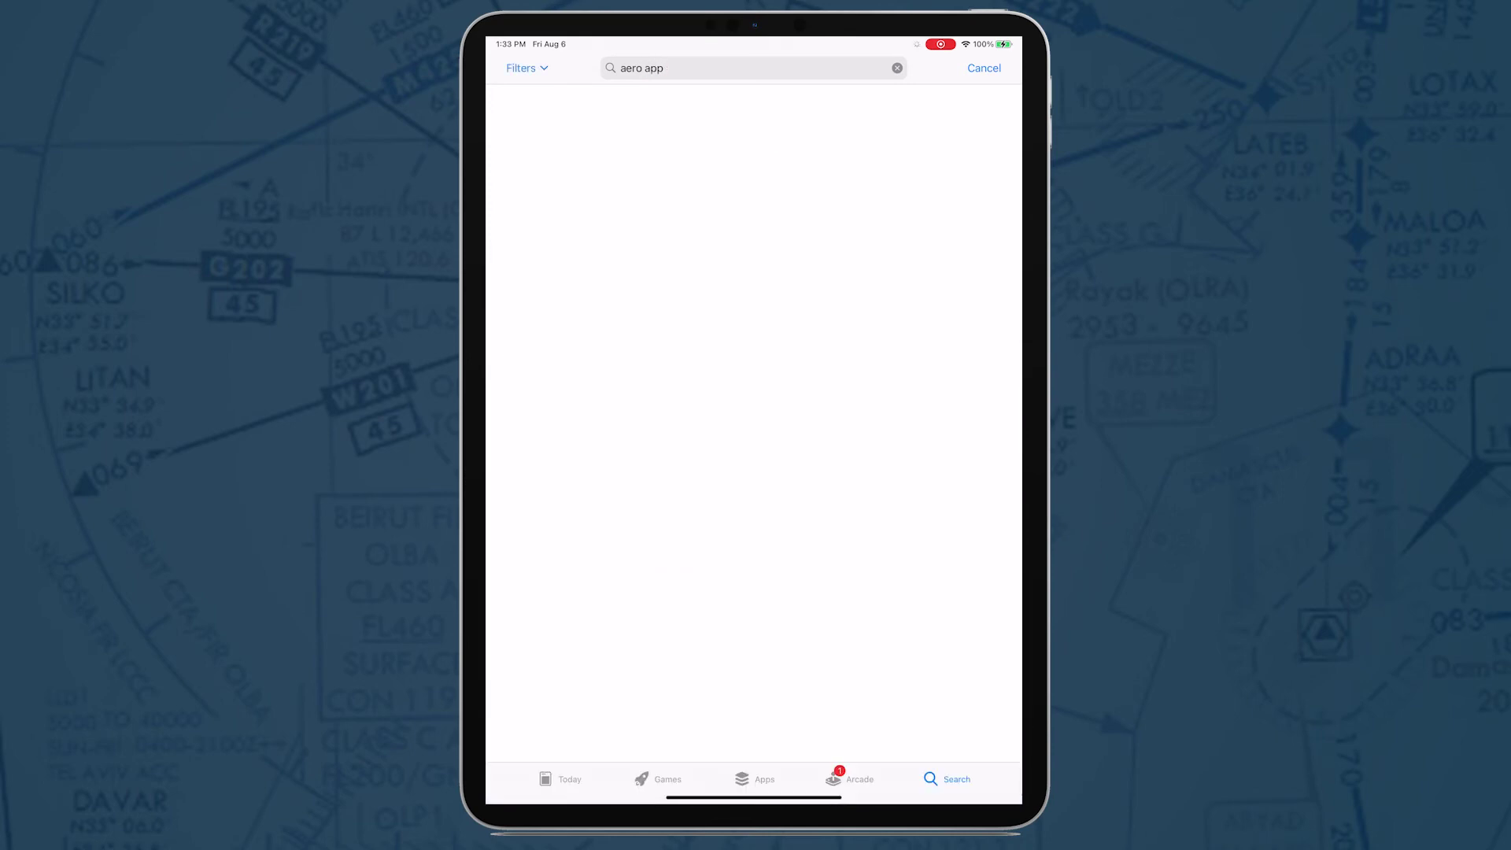
click(788, 136)
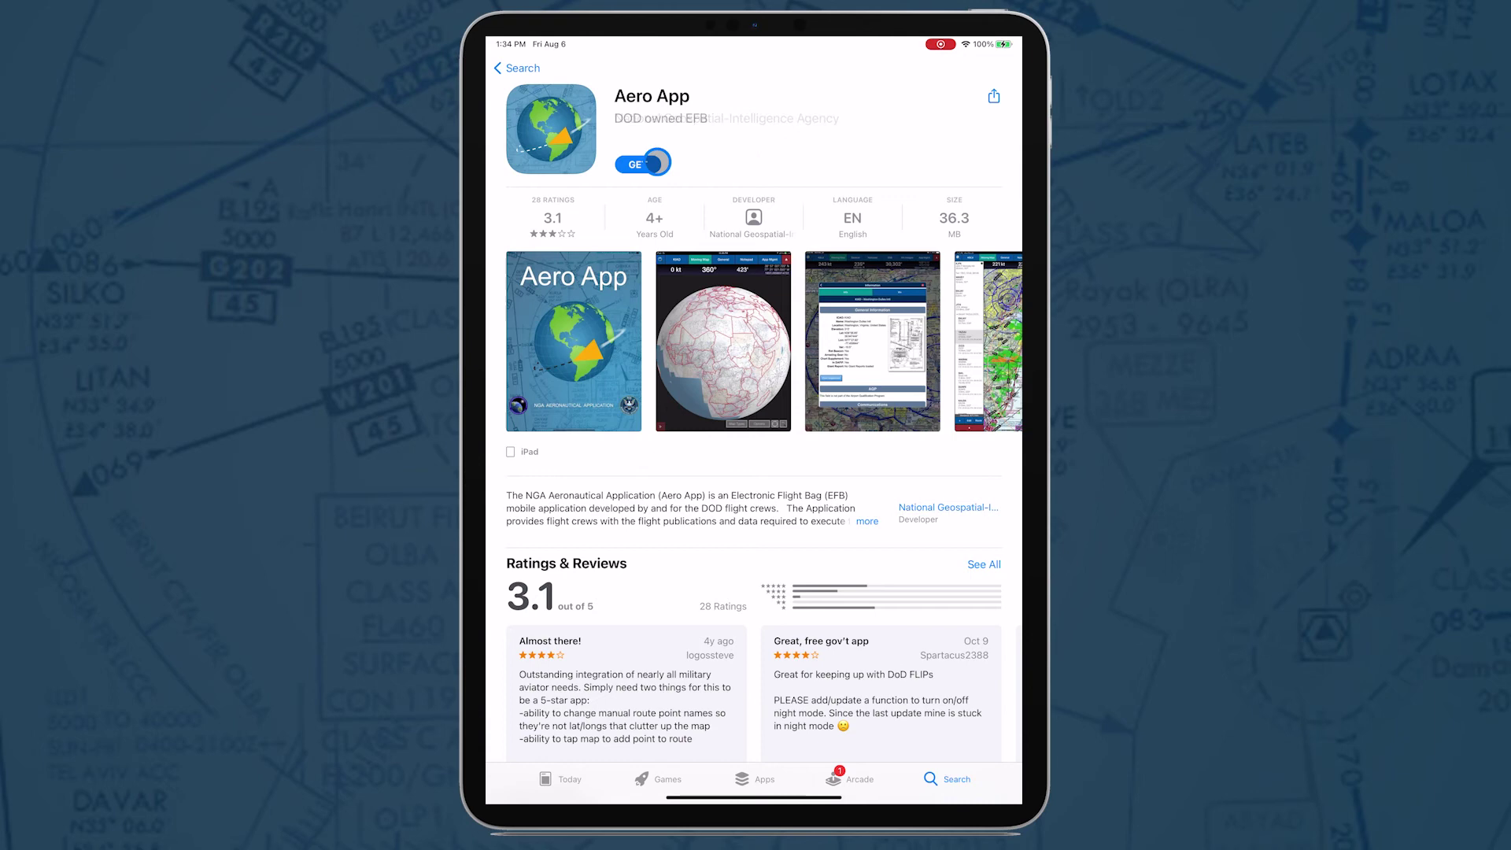
click(653, 162)
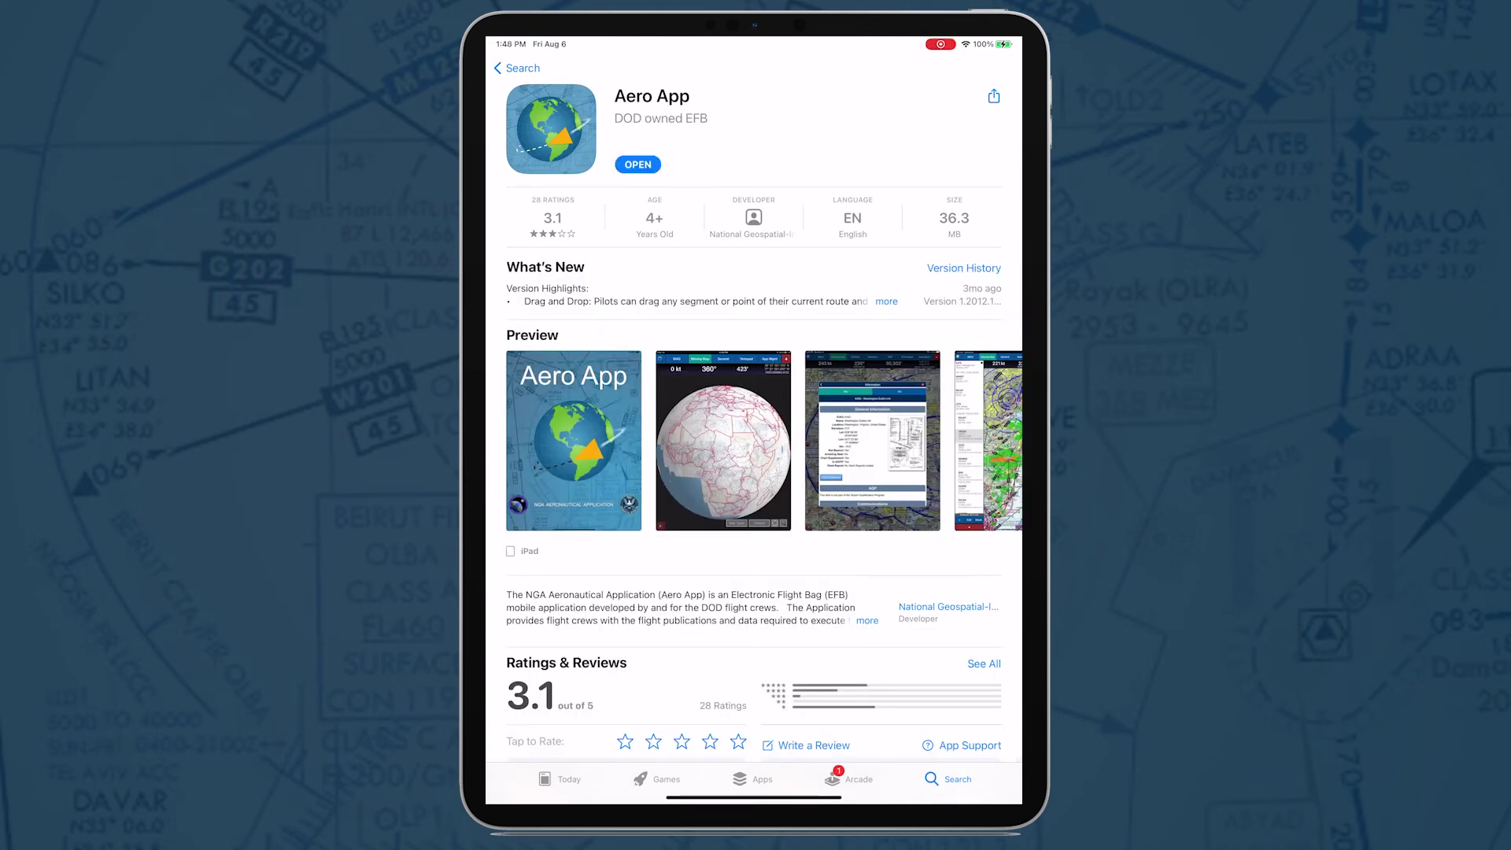
click(636, 163)
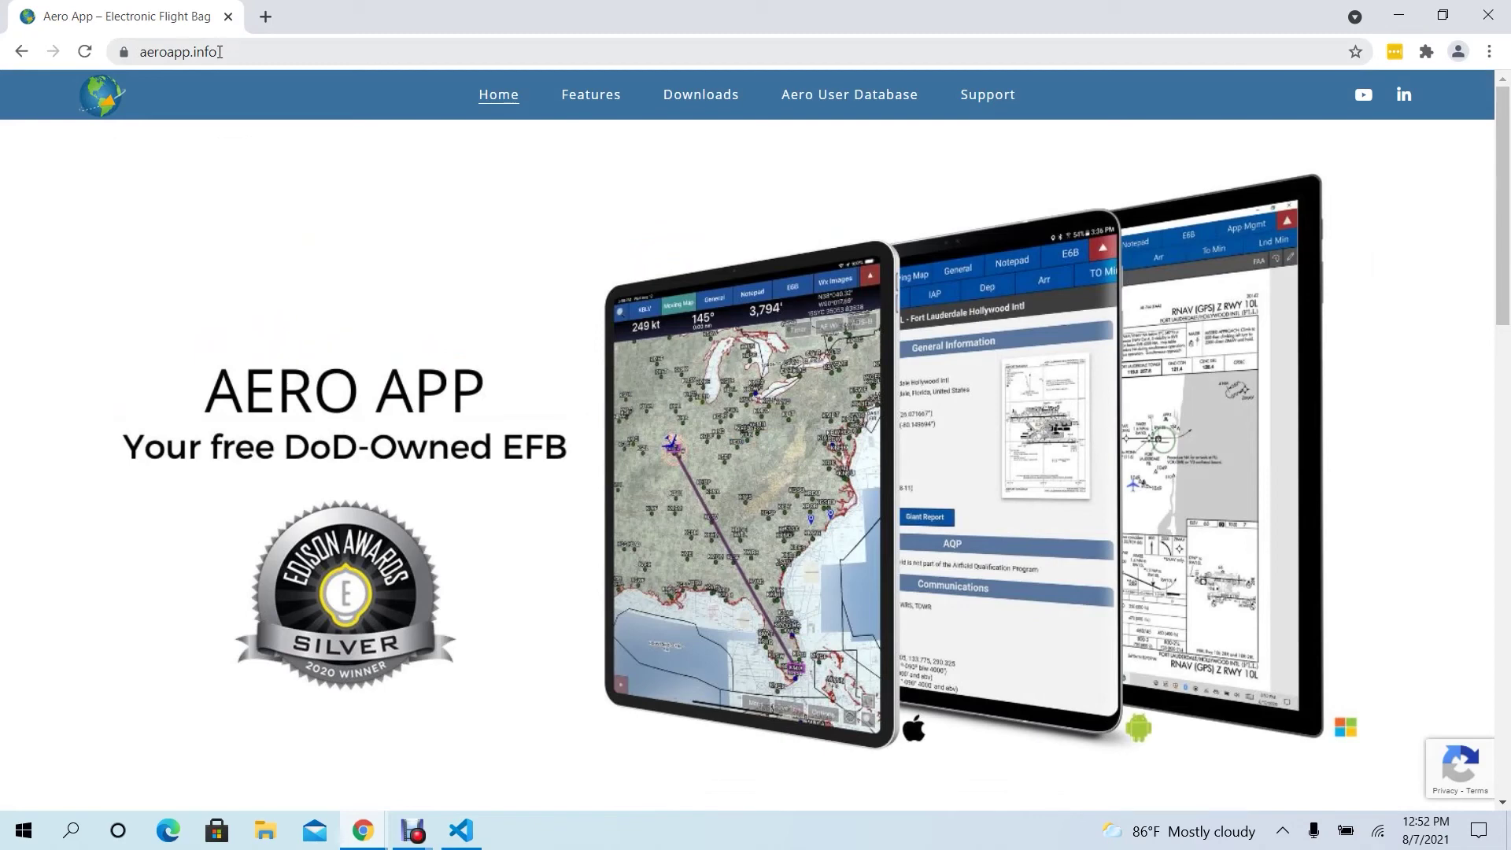
- Scroll to Notices and expand the 2021-06-25 notice announcing Aero App 1.2012.2327 for Android
key(Down)
key(Down)
key(Down)
key(Down)
key(Down)
key(Down)
key(Down)
key(Down)
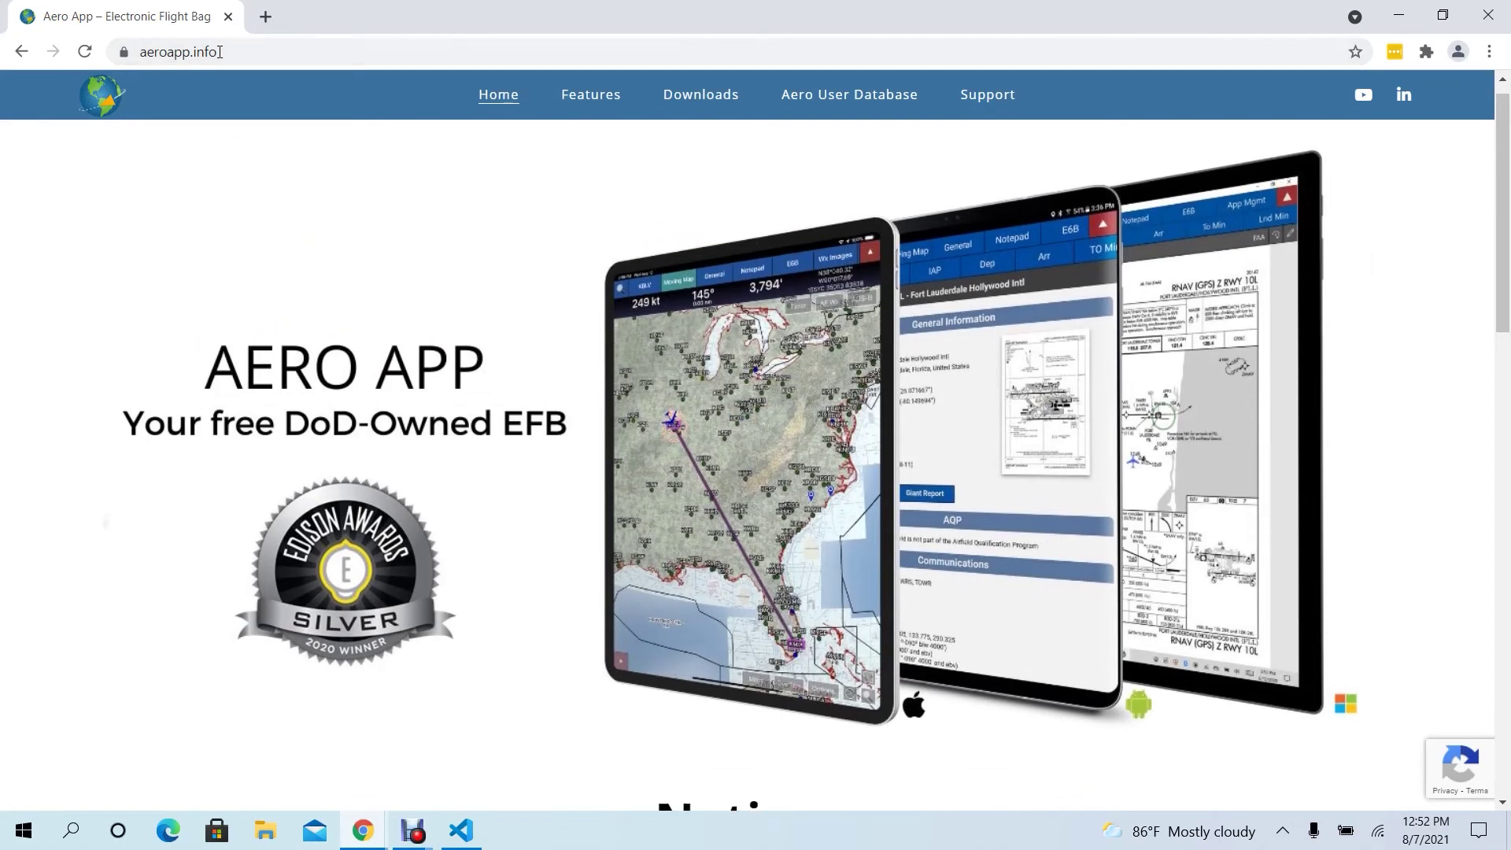
key(Down)
key(Down)
key(Down)
key(Down)
key(Down)
key(Down)
key(Down)
key(Down)
key(Down)
key(Down)
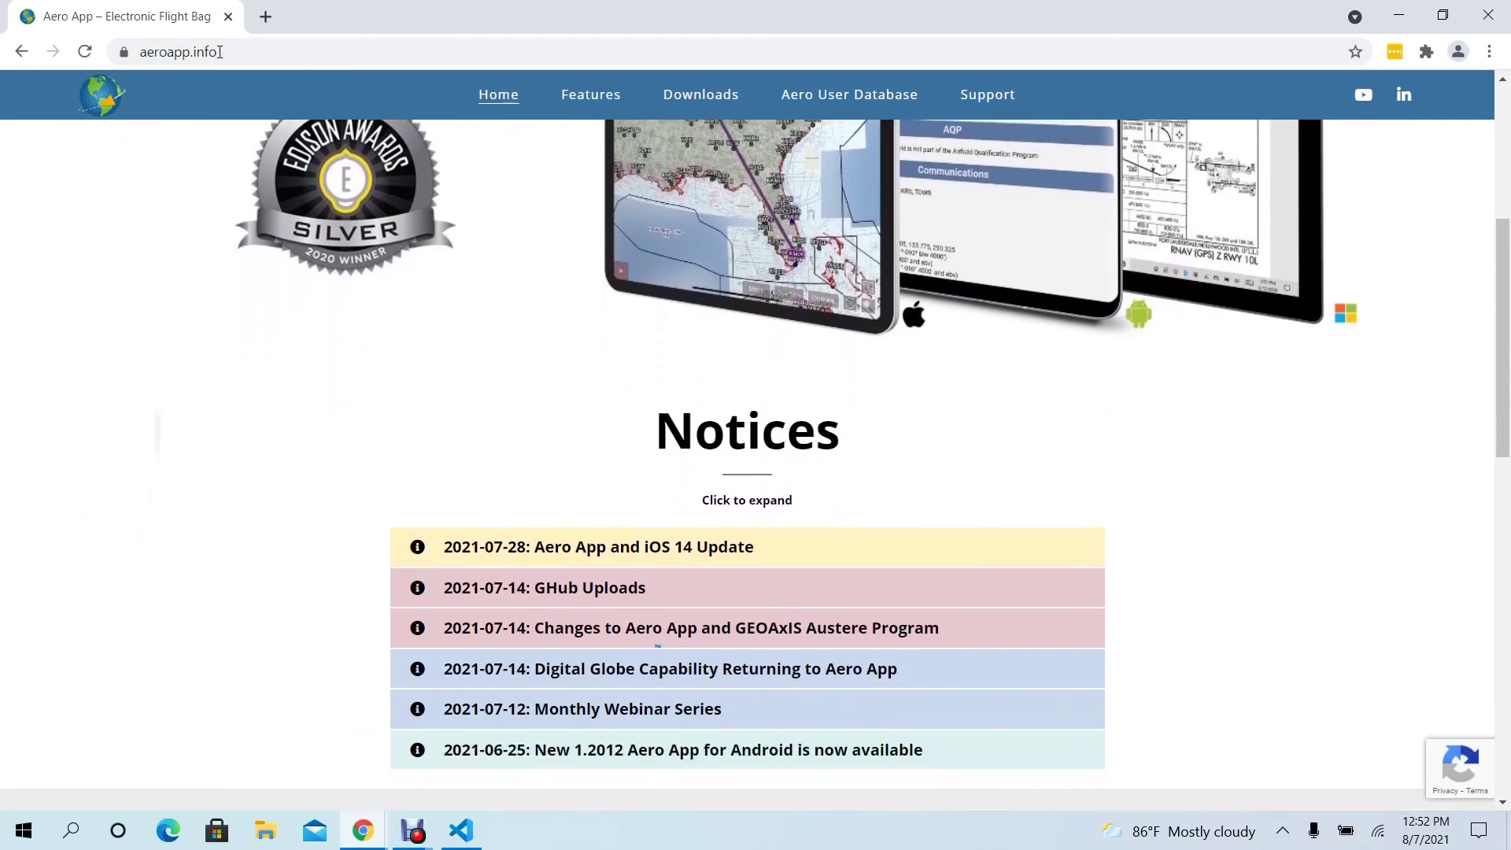
key(Return)
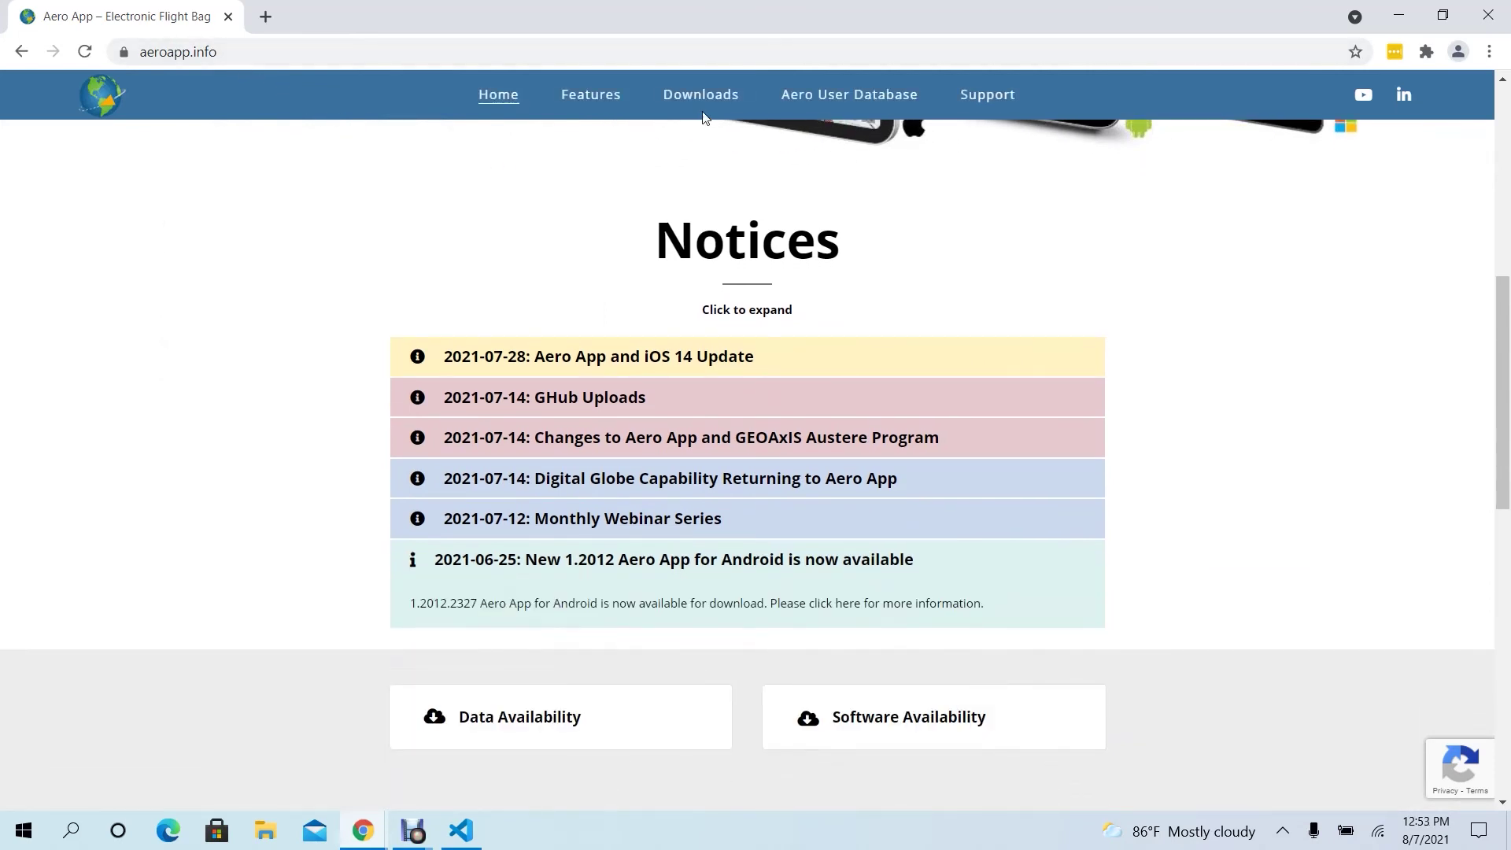
mouse_move(705, 94)
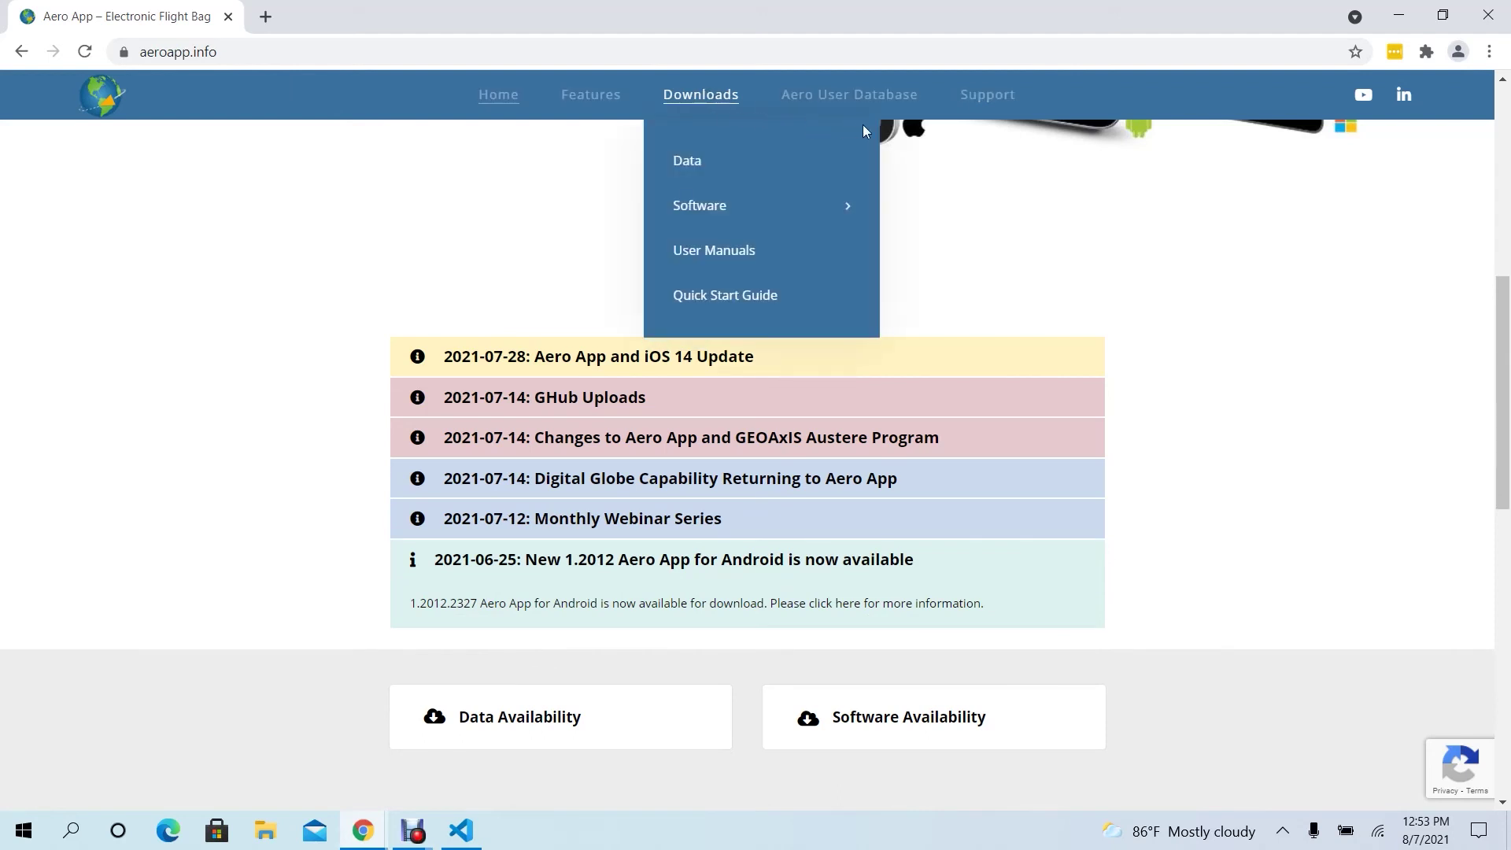
mouse_move(989, 95)
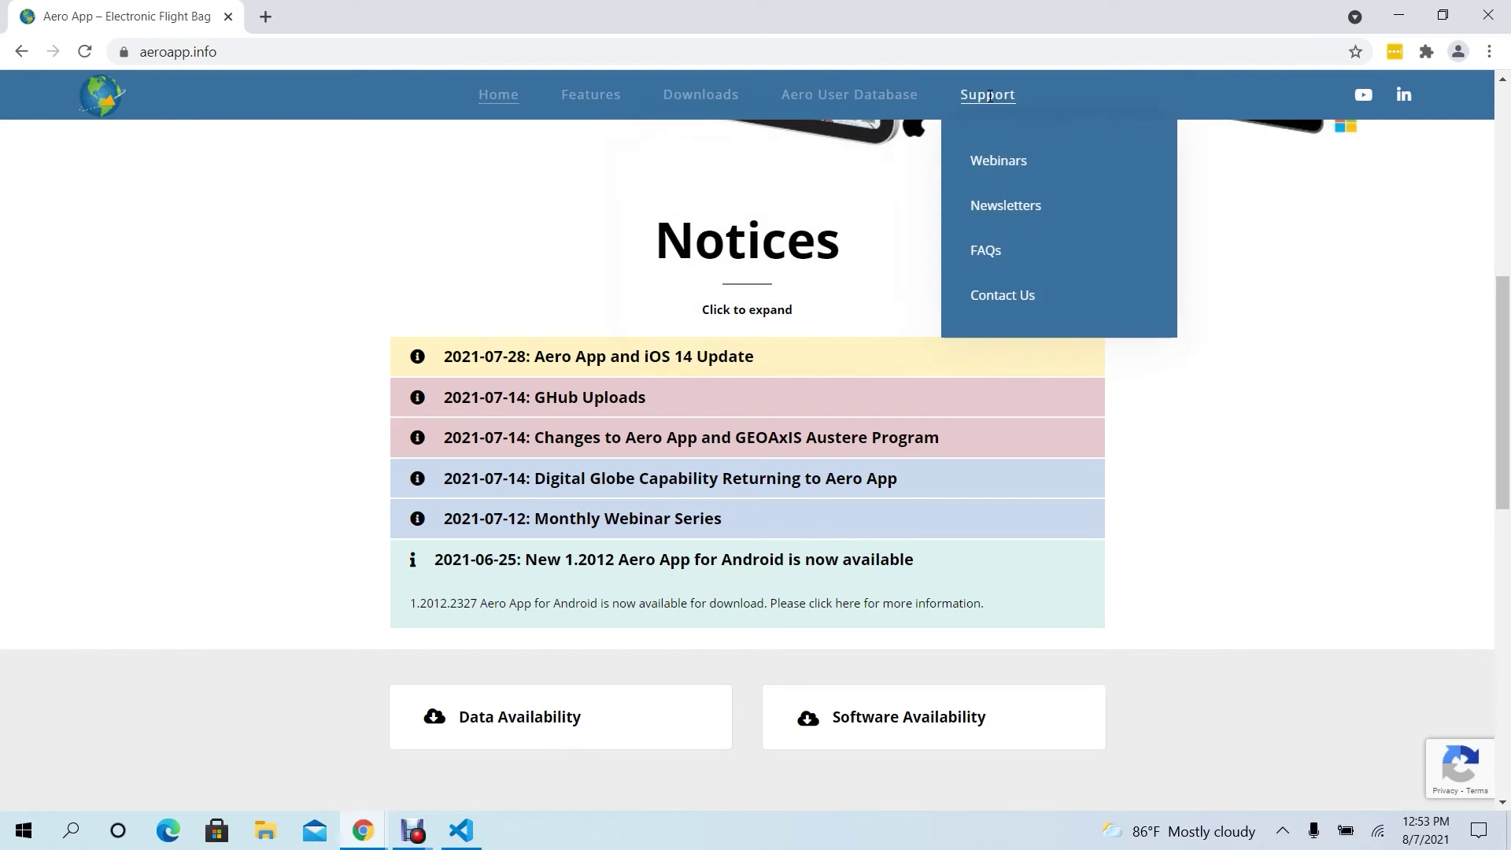